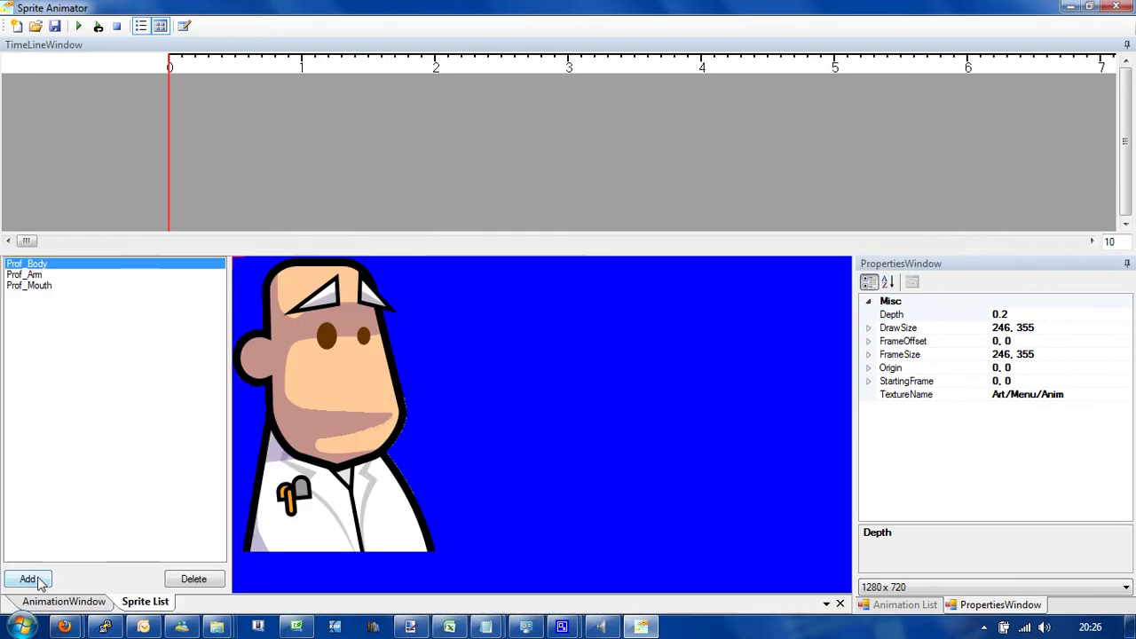
Add a new sprite named Prof_Tash to the sprite list.
{"action": "left_click", "coordinate": [39, 581]}
{"action": "type", "text": "P"}
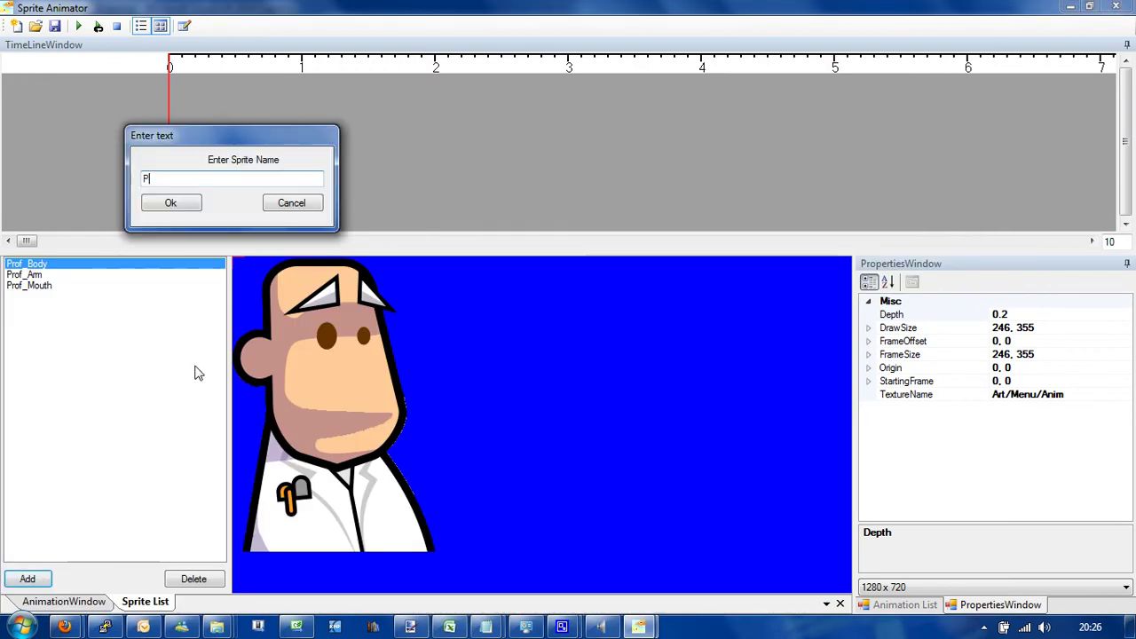
{"action": "type", "text": "rof_Tash"}
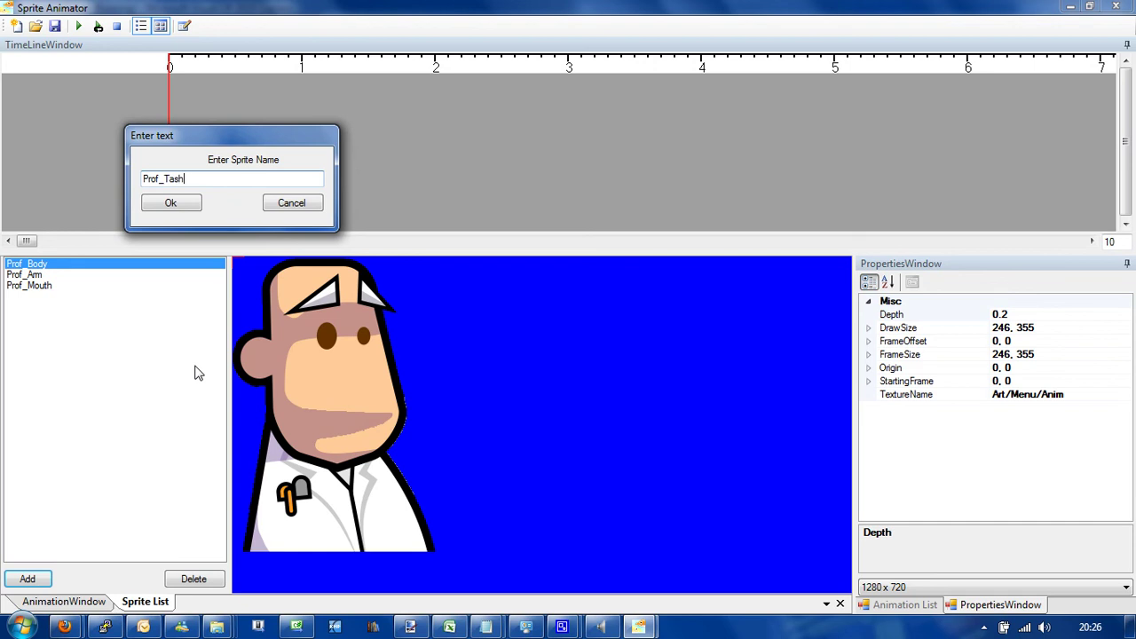
{"action": "left_click", "coordinate": [170, 203]}
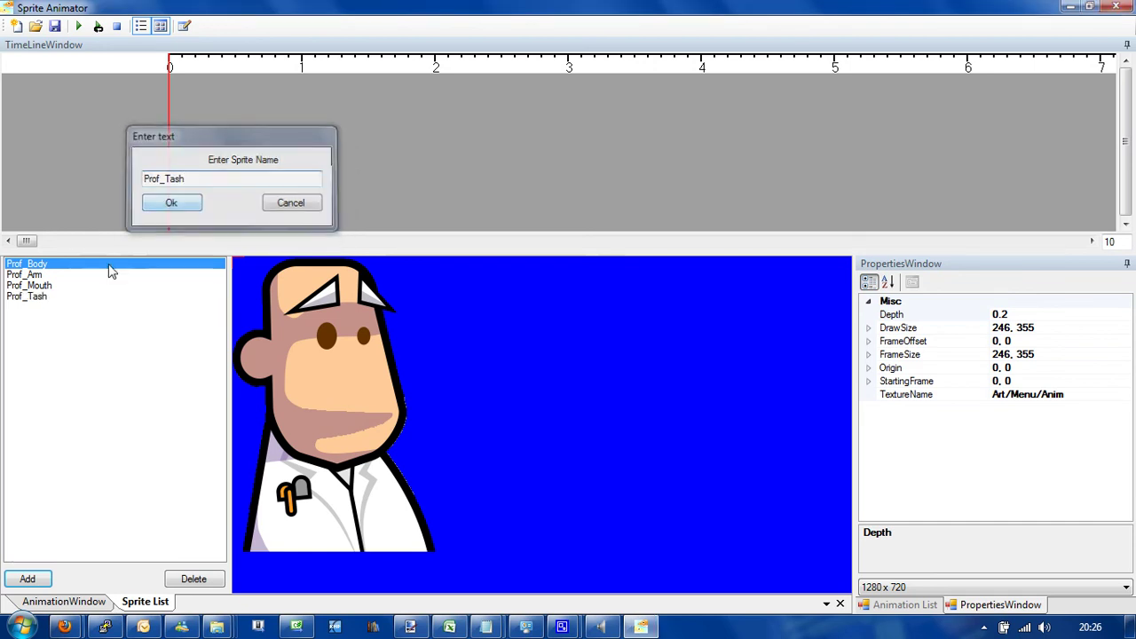
Copy the texture name Art/Menu/Anim from the Prof_Mouth sprite to the Prof_Tash sprite.
{"action": "left_click", "coordinate": [36, 285]}
{"action": "left_click", "coordinate": [1100, 395]}
{"action": "key", "text": "ctrl+c"}
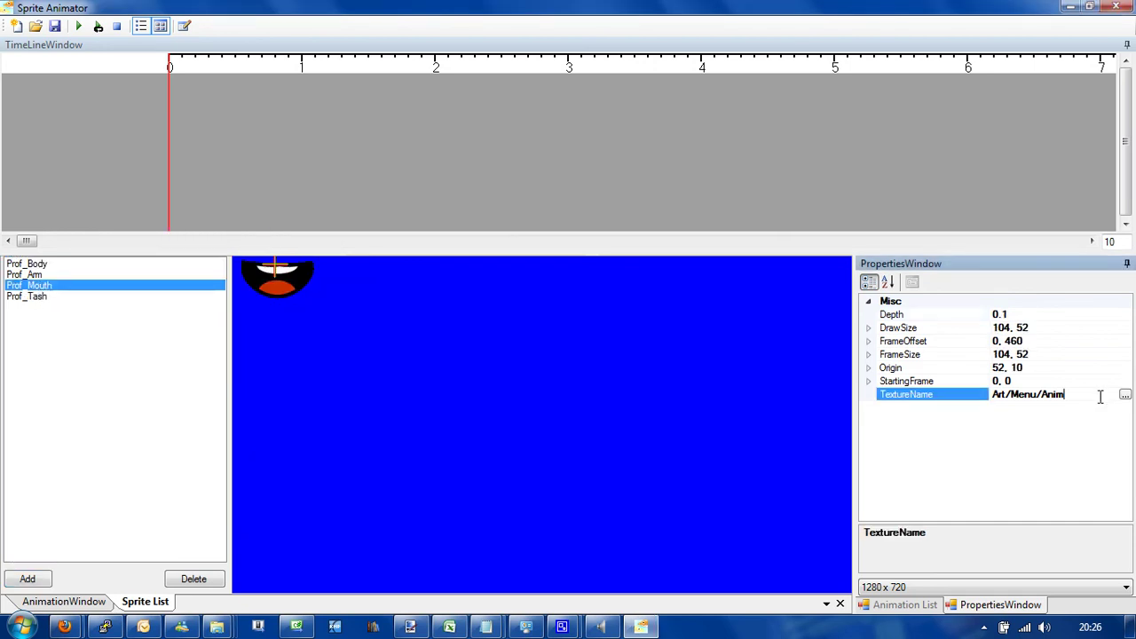
{"action": "left_click", "coordinate": [61, 298]}
{"action": "left_click", "coordinate": [1017, 399]}
{"action": "key", "text": "ctrl+v"}
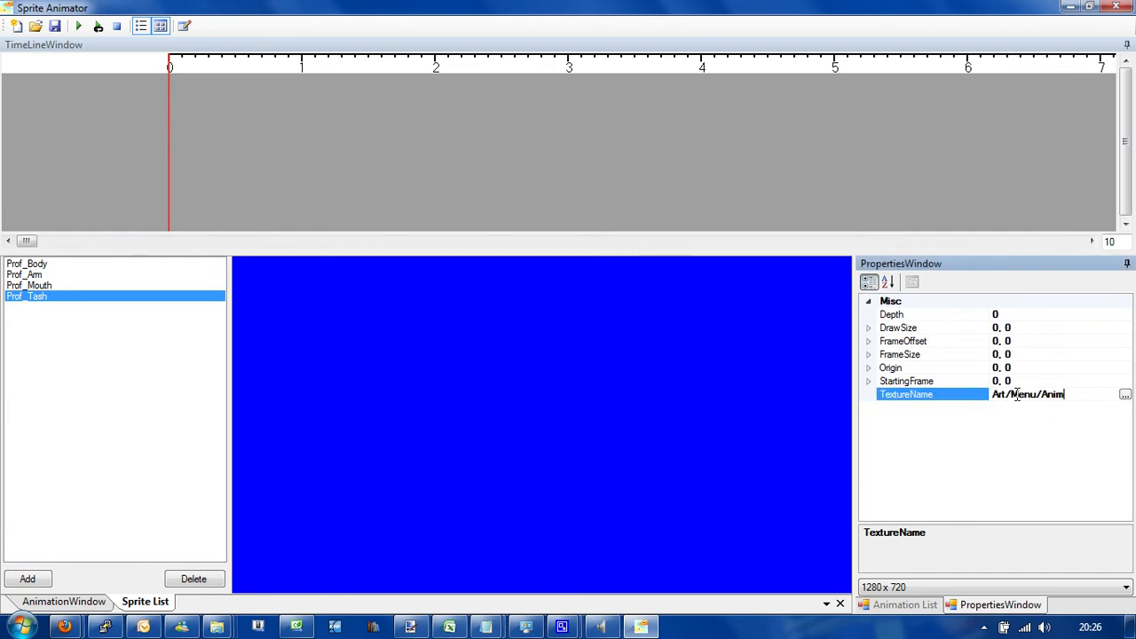
Set both the draw size and the frame size of Prof_Tash to 122, 59.
{"action": "left_click", "coordinate": [1035, 330]}
{"action": "left_click", "coordinate": [957, 334]}
{"action": "type", "text": "122, 59"}
{"action": "key", "text": "Return"}
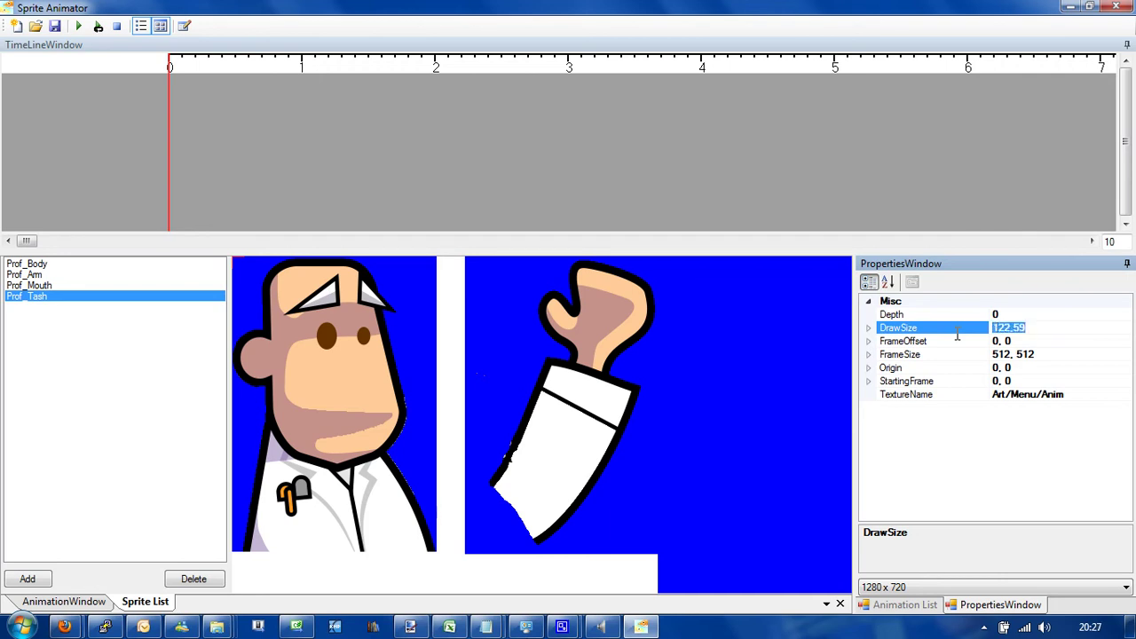
{"action": "left_click", "coordinate": [958, 341]}
{"action": "left_click", "coordinate": [1060, 355]}
{"action": "left_click_drag", "start_coordinate": [1060, 354], "coordinate": [981, 368]}
{"action": "type", "text": "122,59"}
Set the frame offset of Prof_Tash to 390, 453.
{"action": "left_click", "coordinate": [1025, 341]}
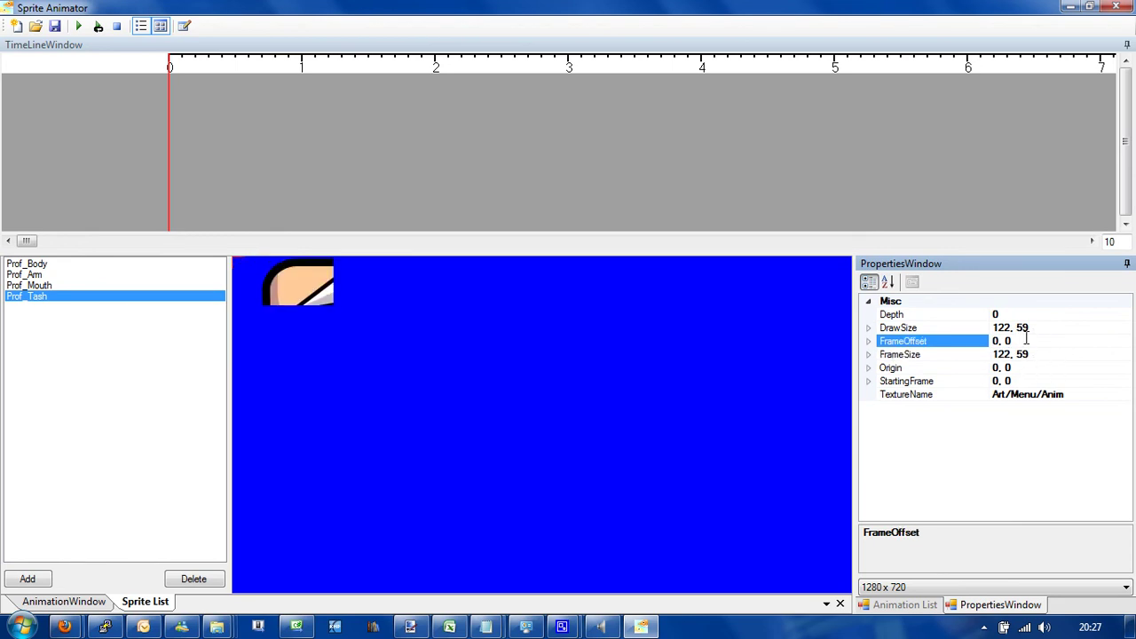
{"action": "left_click_drag", "start_coordinate": [1021, 343], "coordinate": [974, 335]}
{"action": "type", "text": "390, 453"}
{"action": "key", "text": "Return"}
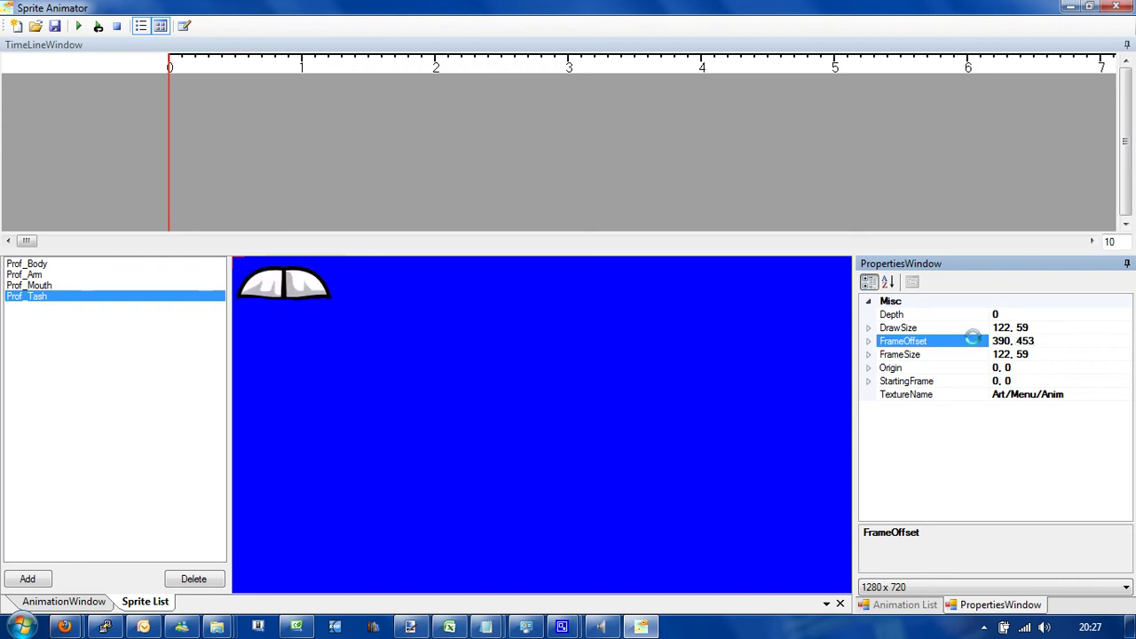
Set the origin of Prof_Tash to 63, 27.
{"action": "left_click", "coordinate": [1031, 380]}
{"action": "left_click", "coordinate": [1034, 369]}
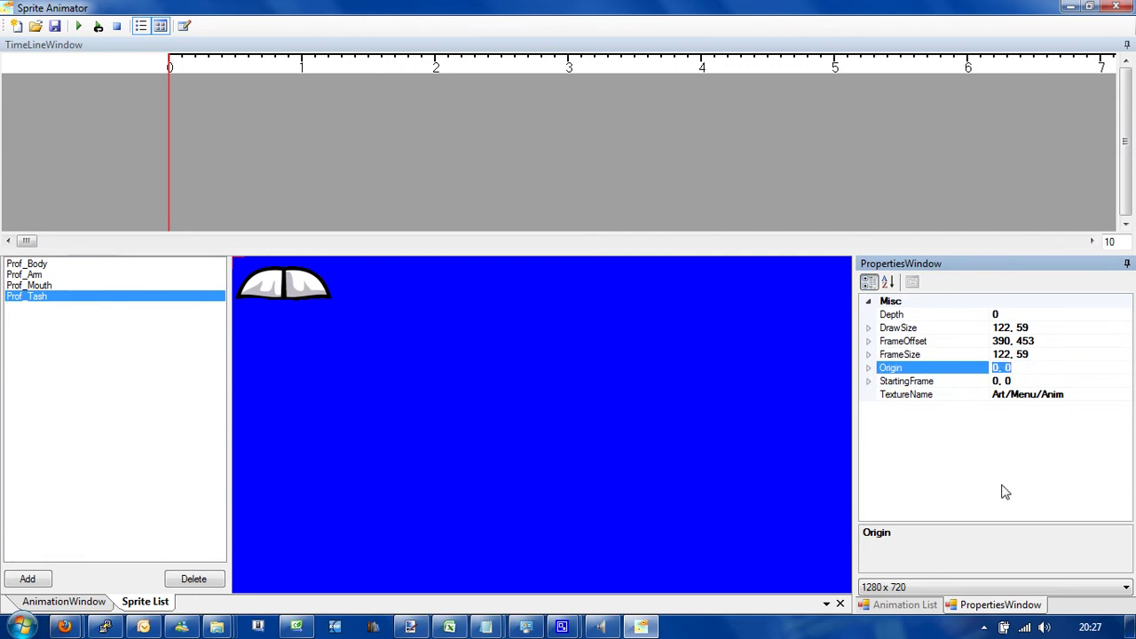
{"action": "type", "text": "63,3"}
{"action": "key", "text": "BackSpace"}
{"action": "type", "text": "27"}
{"action": "key", "text": "Return"}
Show the animation view and create a new animation named Happy.
{"action": "left_click", "coordinate": [89, 603]}
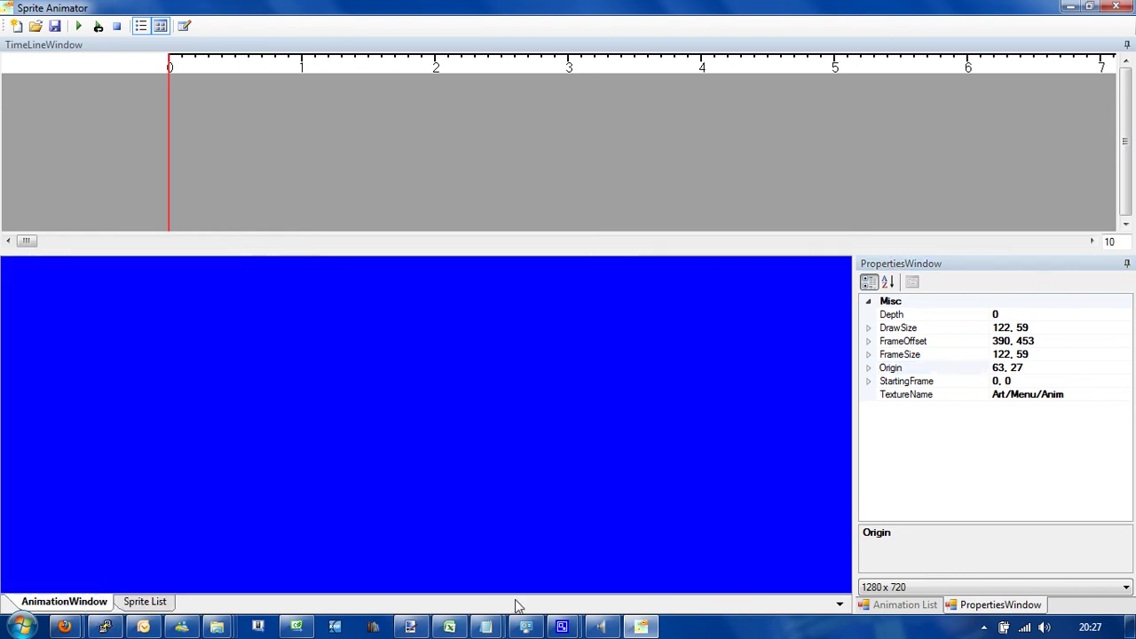
{"action": "left_click", "coordinate": [898, 605]}
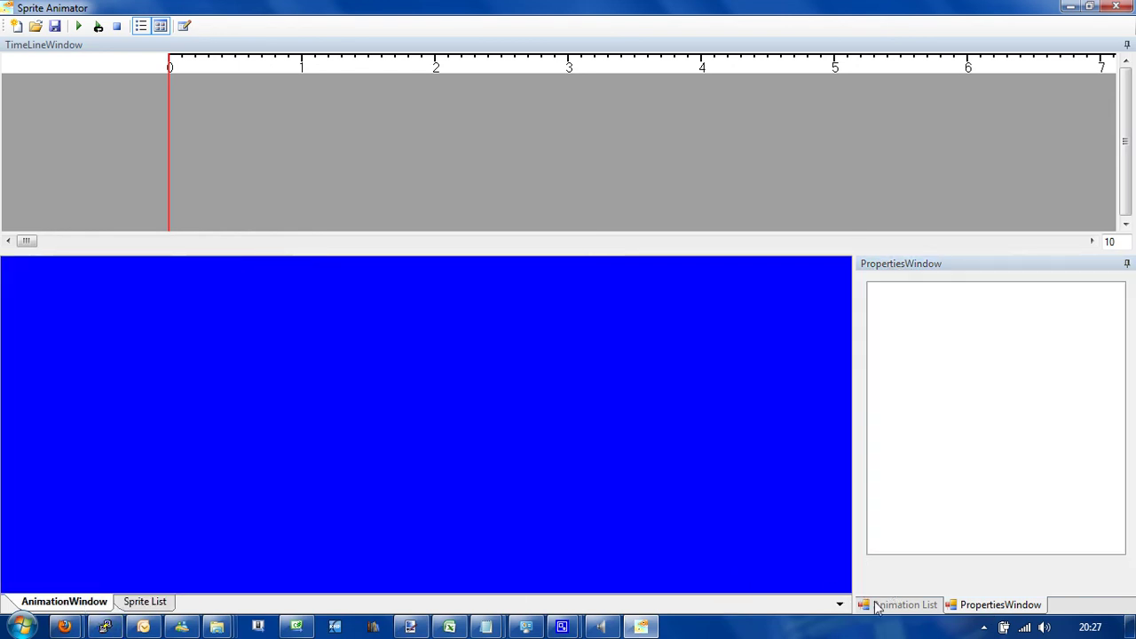
{"action": "left_click", "coordinate": [891, 577]}
{"action": "type", "text": "Happy"}
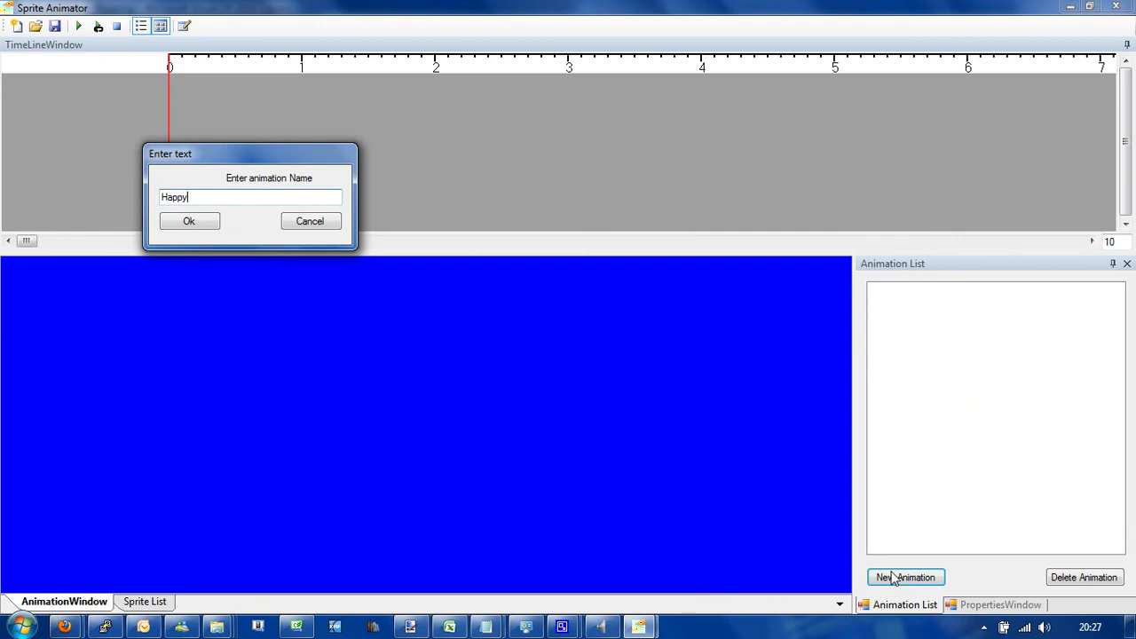
{"action": "key", "text": "Return"}
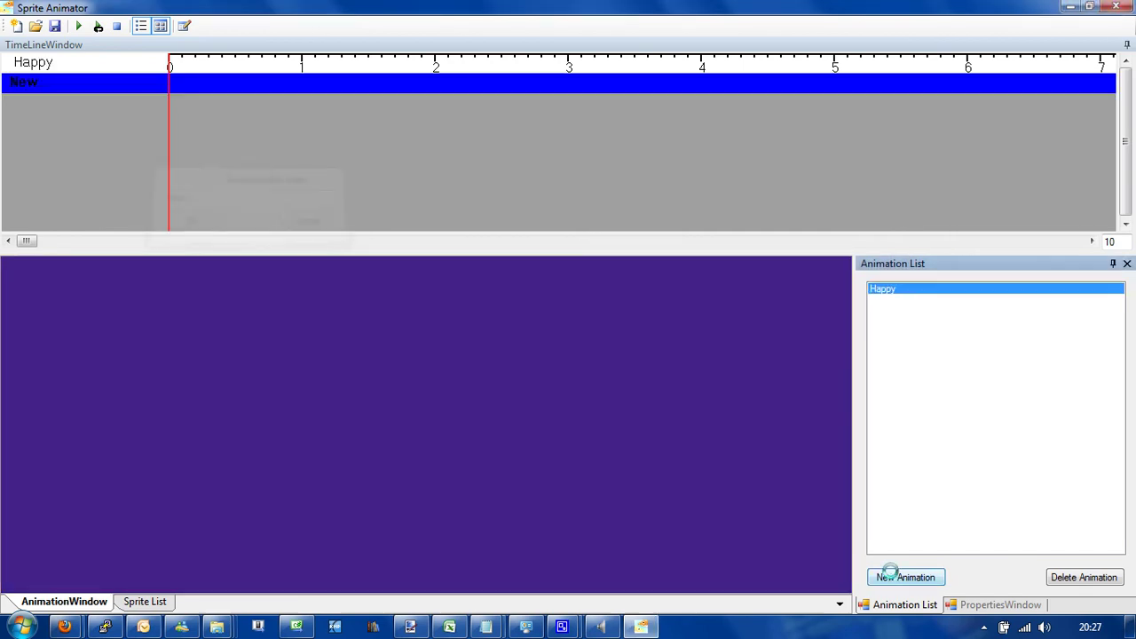
Add the Prof_Body and Prof_Arm sprites as tracks in the Happy animation's timeline.
{"action": "left_click", "coordinate": [964, 605]}
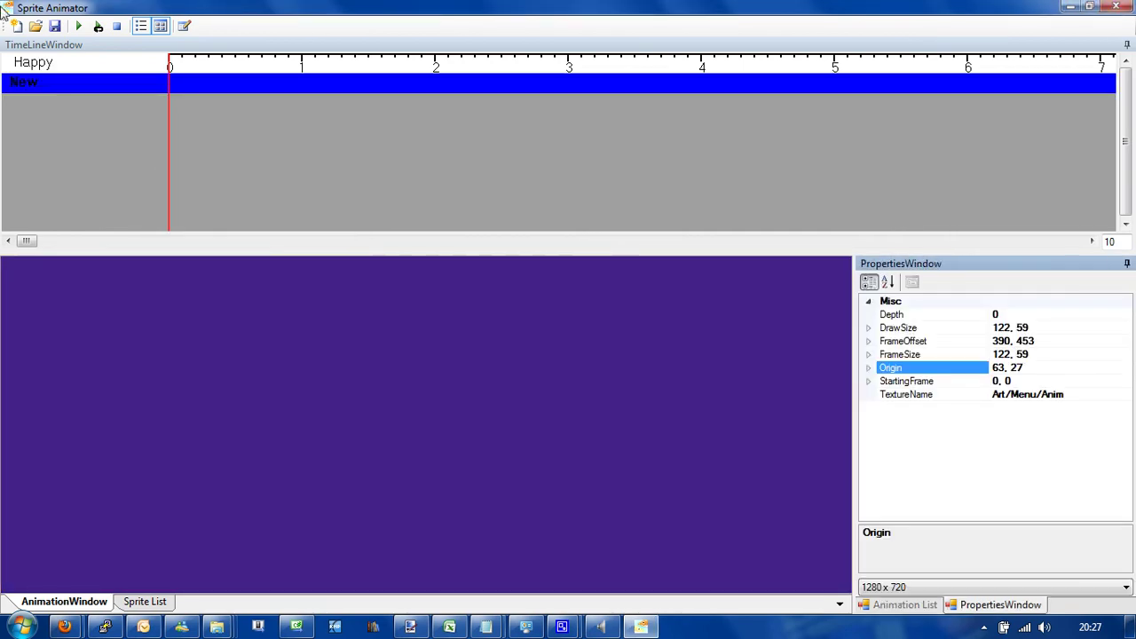
{"action": "double_click", "coordinate": [29, 86]}
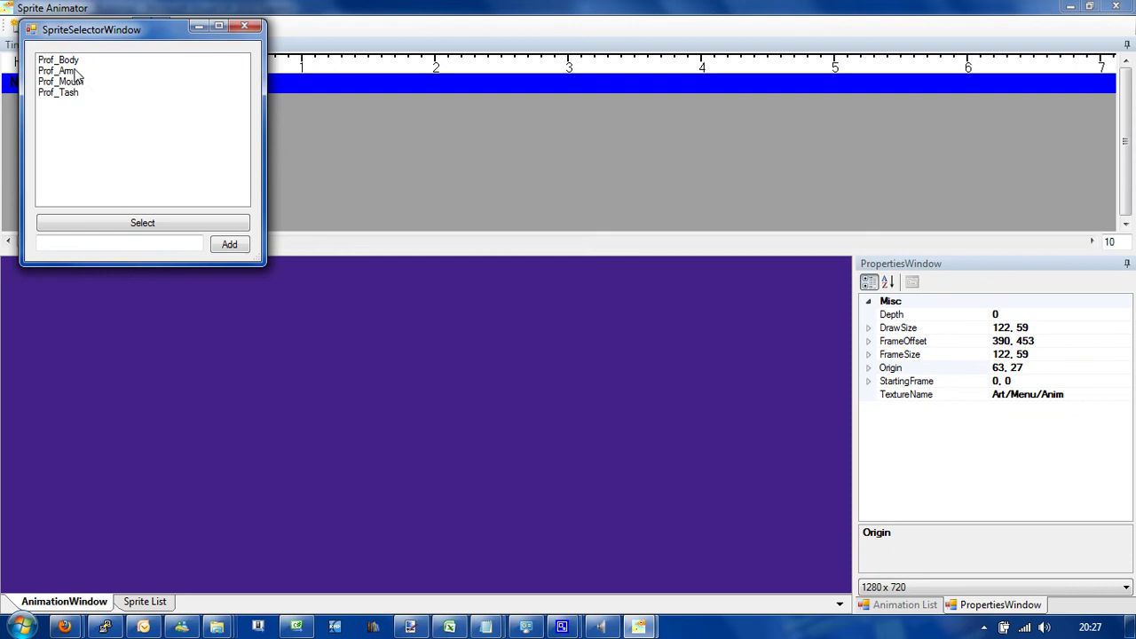
{"action": "left_click", "coordinate": [74, 64]}
{"action": "left_click", "coordinate": [107, 222]}
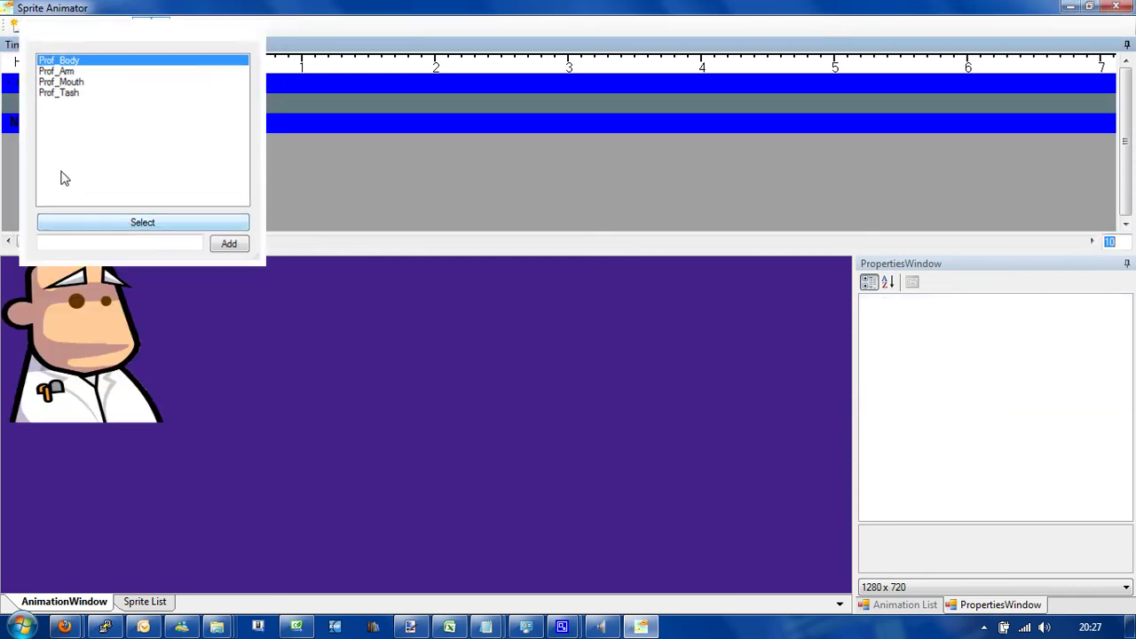
{"action": "double_click", "coordinate": [36, 126]}
{"action": "left_click", "coordinate": [88, 93]}
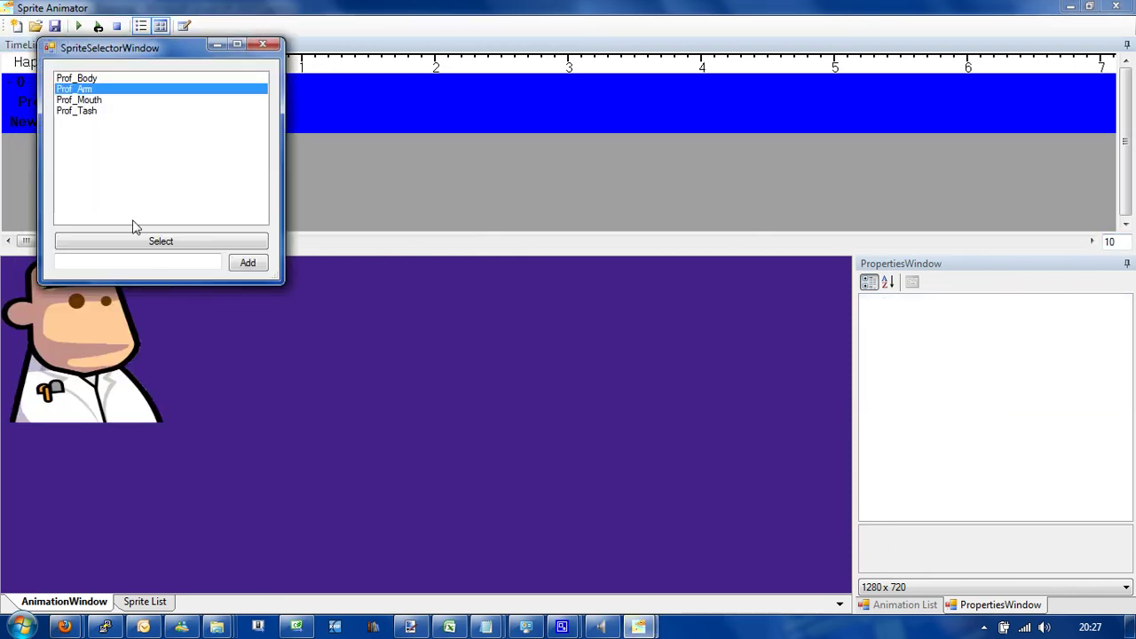
{"action": "left_click", "coordinate": [139, 245]}
Add the Prof_Mouth and Prof_Tash sprites as tracks below Prof_Arm in the timeline.
{"action": "double_click", "coordinate": [29, 142]}
{"action": "left_click", "coordinate": [102, 118]}
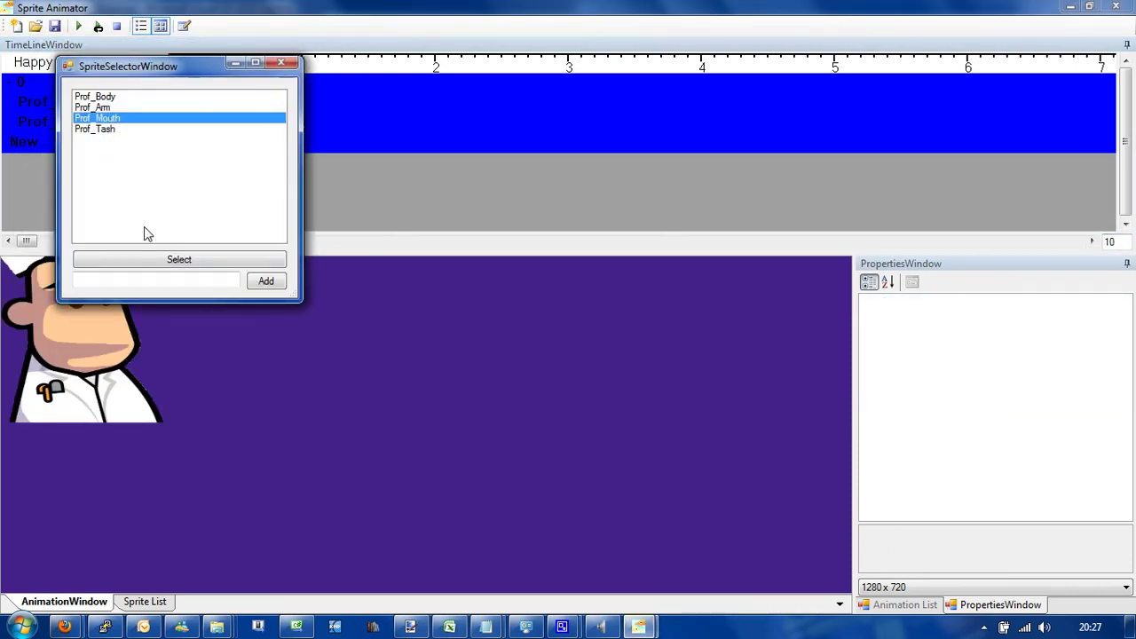
{"action": "left_click", "coordinate": [161, 259]}
{"action": "double_click", "coordinate": [28, 166]}
{"action": "left_click", "coordinate": [122, 151]}
{"action": "left_click", "coordinate": [178, 279]}
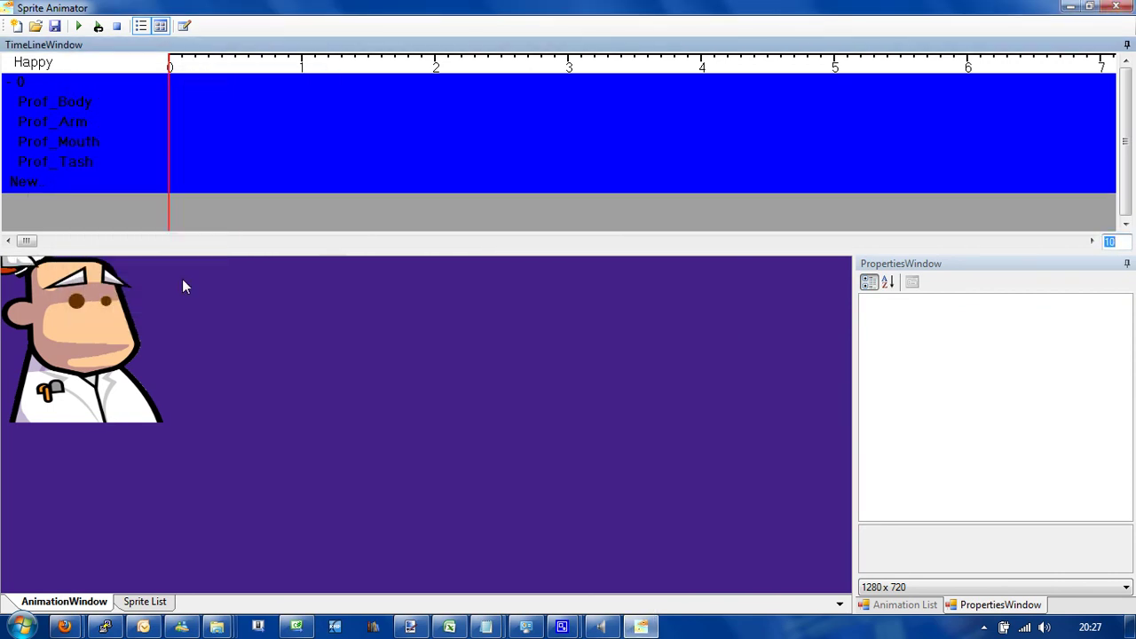
Place a keyframe near the start of the timeline on each of the body, arm, mouth and tash tracks.
{"action": "left_click", "coordinate": [171, 102]}
{"action": "left_click", "coordinate": [177, 122]}
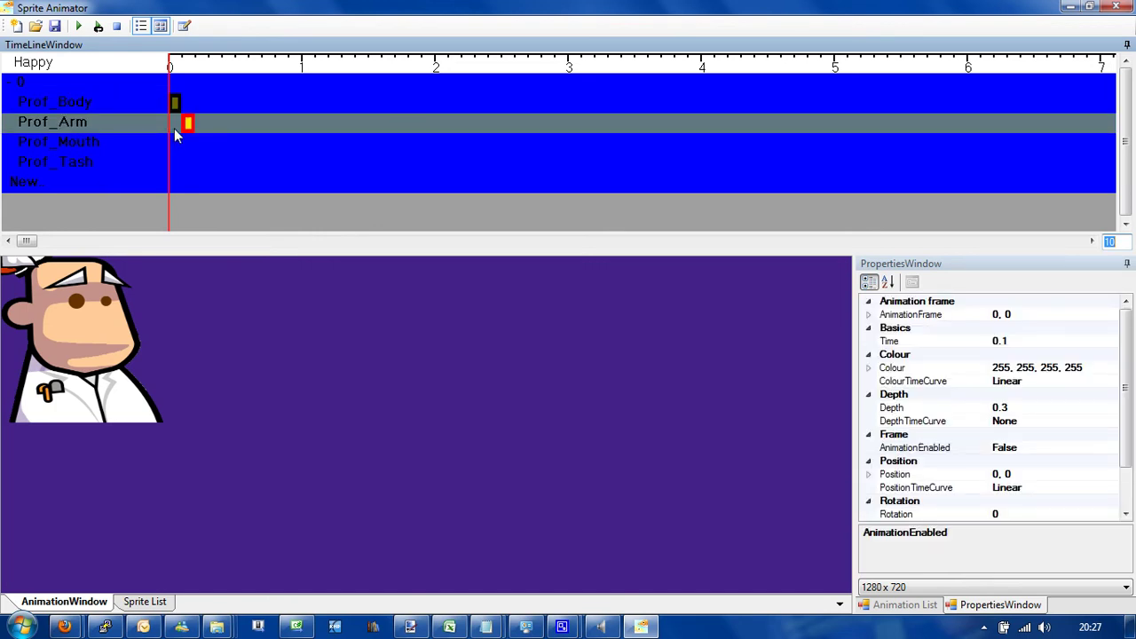
{"action": "left_click", "coordinate": [172, 144]}
{"action": "left_click", "coordinate": [173, 145]}
{"action": "left_click", "coordinate": [175, 164]}
{"action": "left_click", "coordinate": [181, 164]}
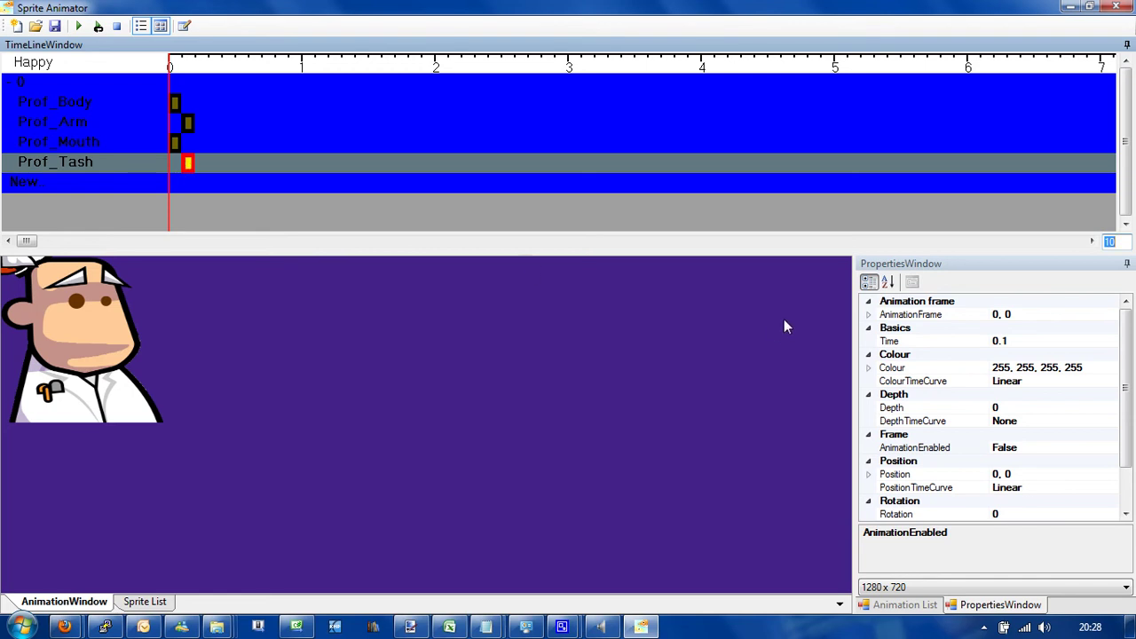
Set the time of the Prof_Tash and Prof_Arm keyframes to 0.
{"action": "left_click", "coordinate": [1008, 342]}
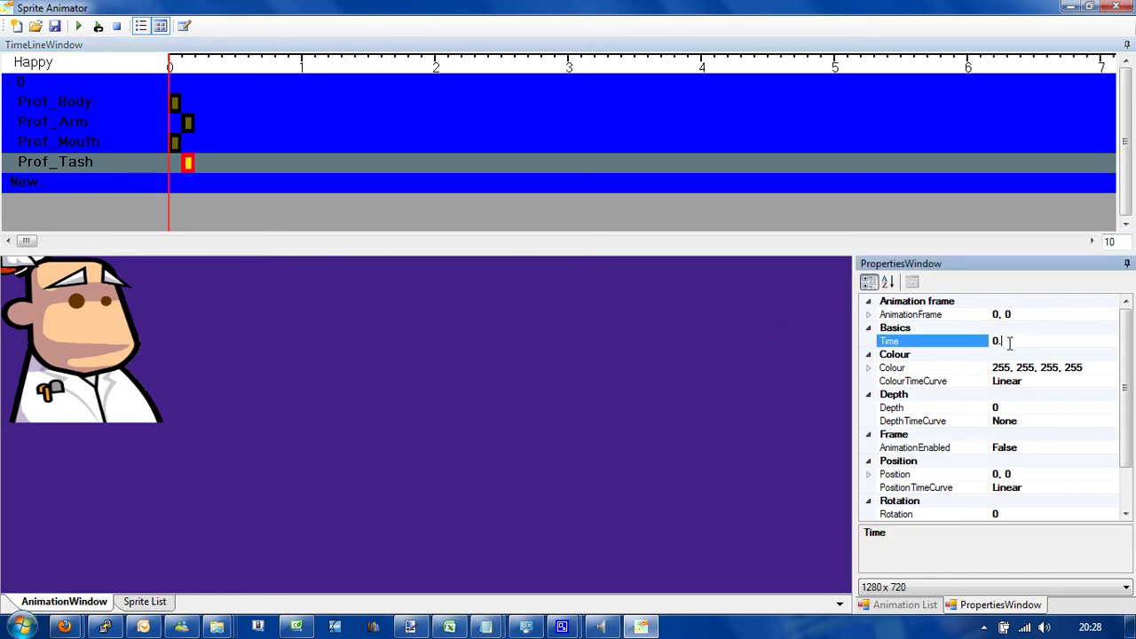
{"action": "type", "text": "0.0"}
{"action": "key", "text": "Return"}
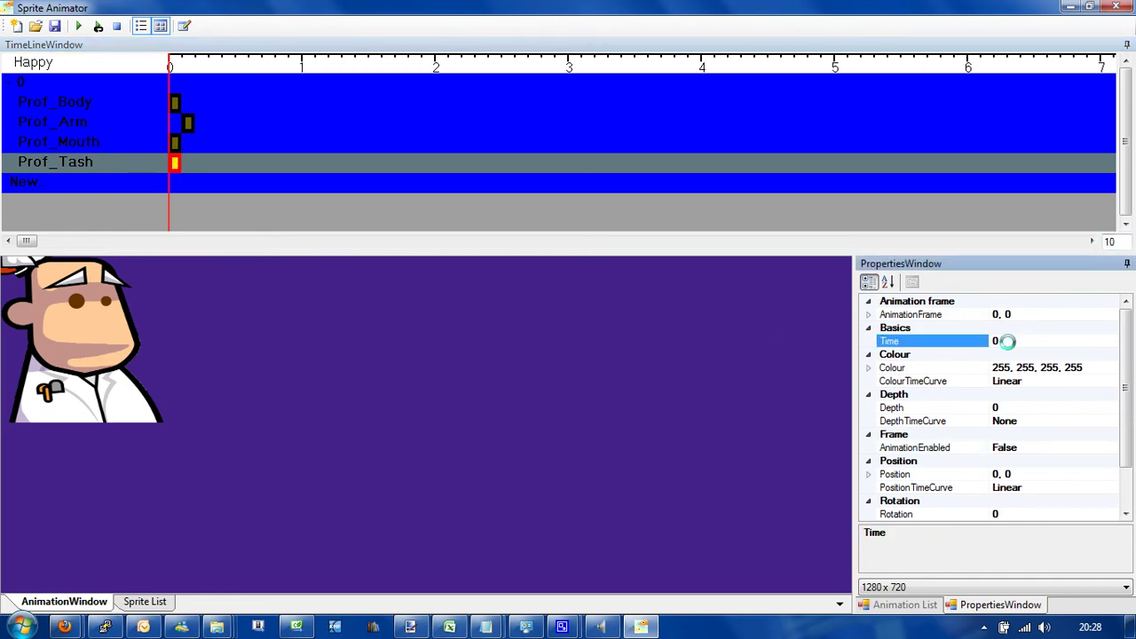
{"action": "left_click", "coordinate": [187, 124]}
{"action": "left_click", "coordinate": [1036, 342]}
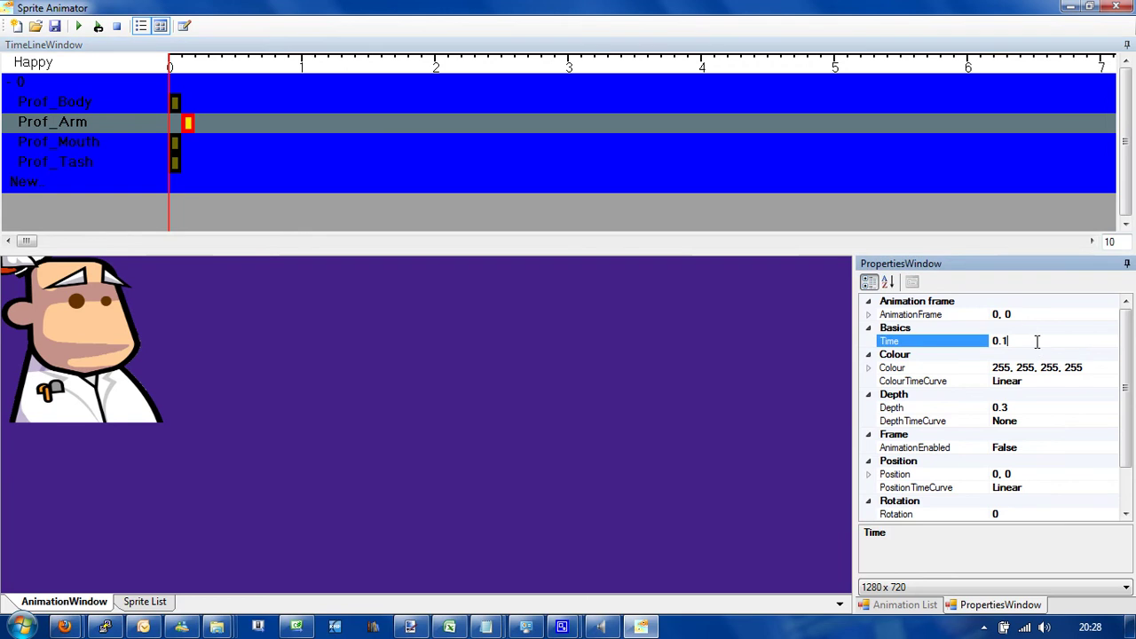
{"action": "key", "text": "BackSpace"}
{"action": "type", "text": "0"}
{"action": "key", "text": "Return"}
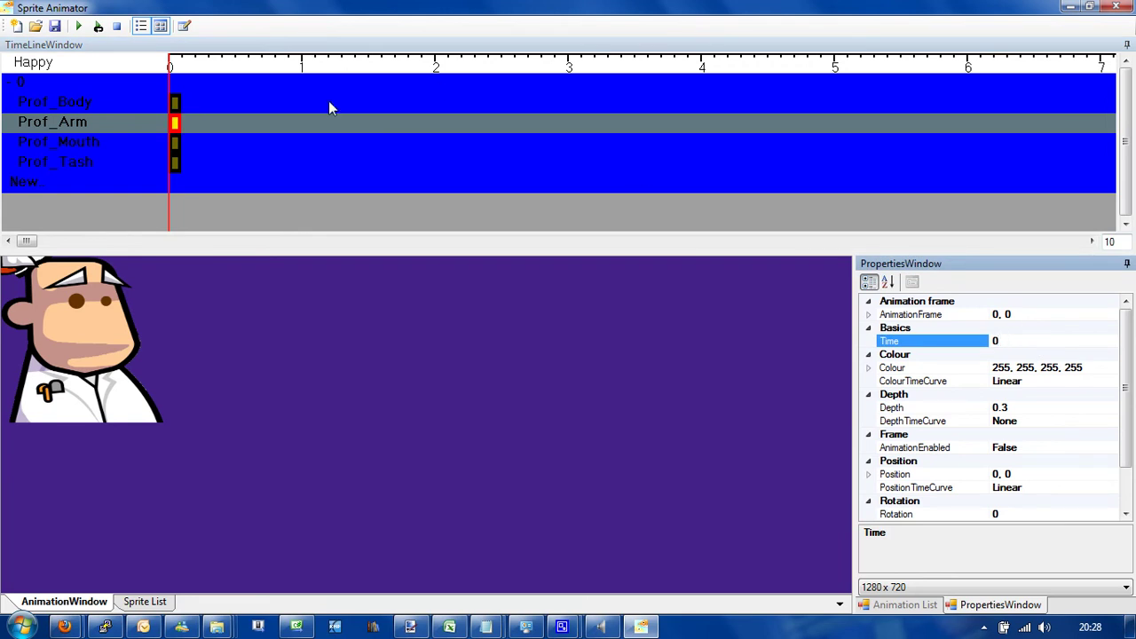
Set the position of the Prof_Arm keyframe to 190, 250.
{"action": "left_click", "coordinate": [175, 104]}
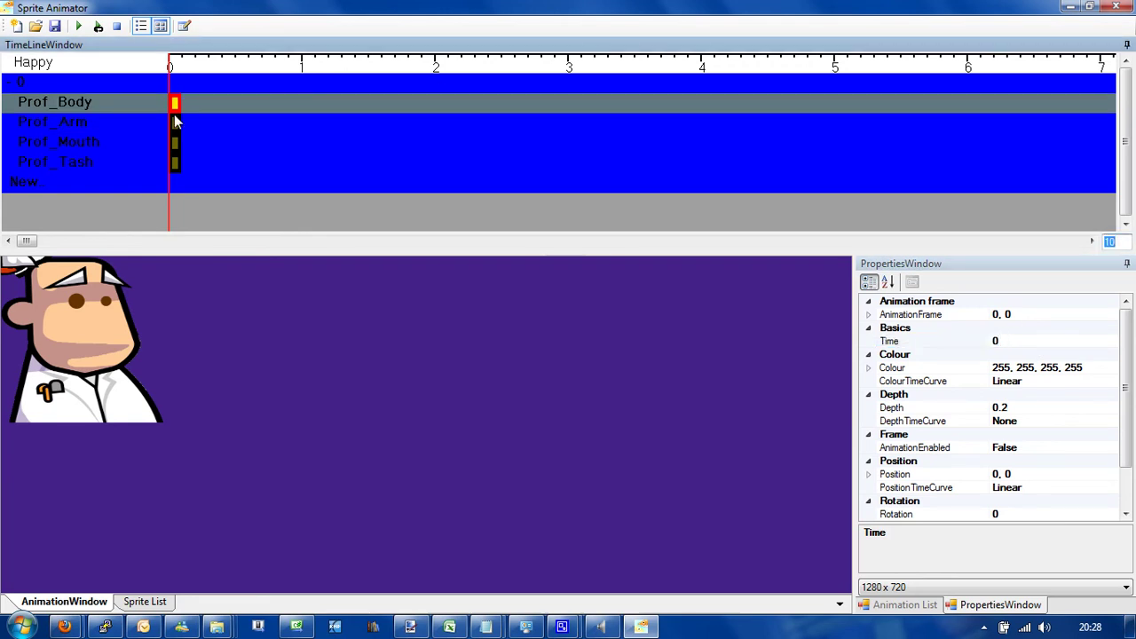
{"action": "left_click", "coordinate": [175, 122]}
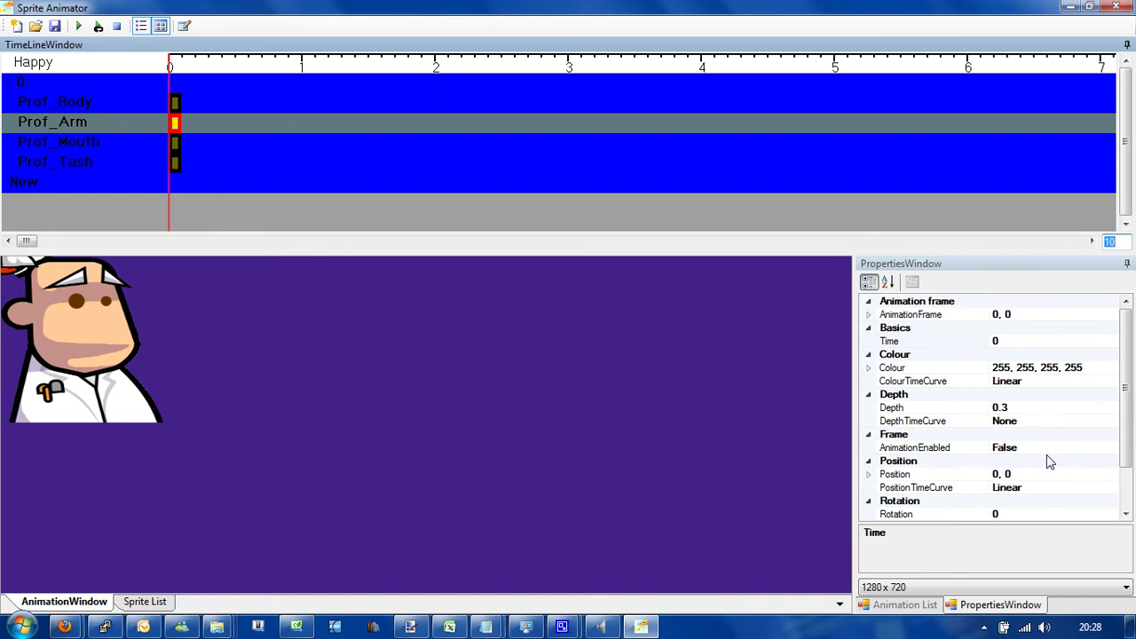
{"action": "left_click_drag", "start_coordinate": [1127, 441], "coordinate": [1127, 481]}
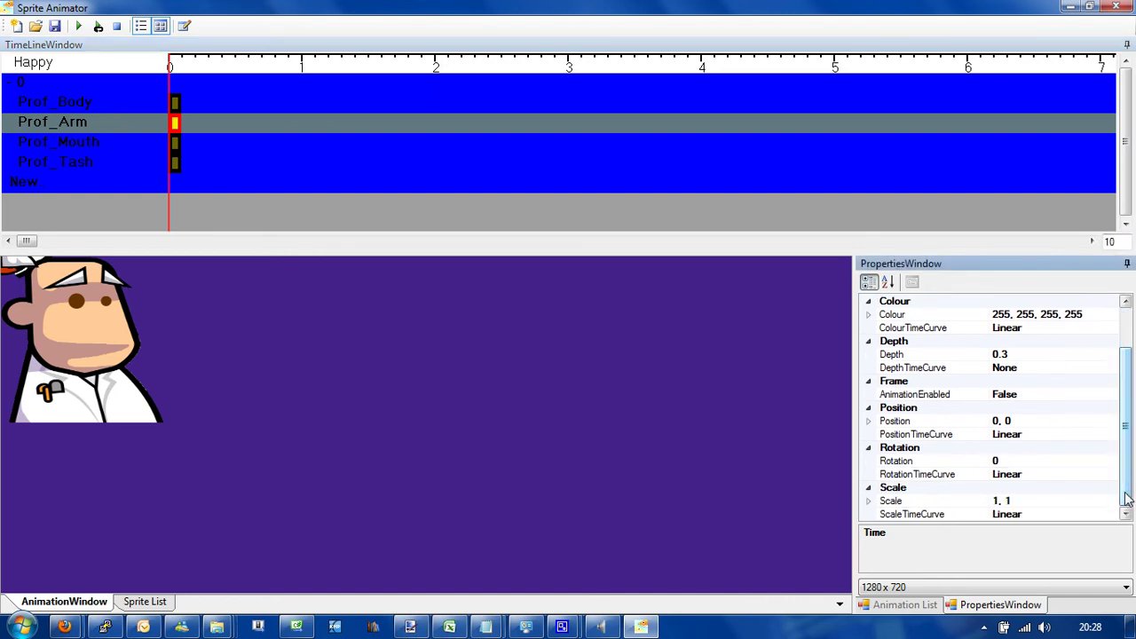
{"action": "left_click", "coordinate": [1029, 423]}
{"action": "left_click_drag", "start_coordinate": [1035, 421], "coordinate": [942, 409]}
{"action": "type", "text": "190,"}
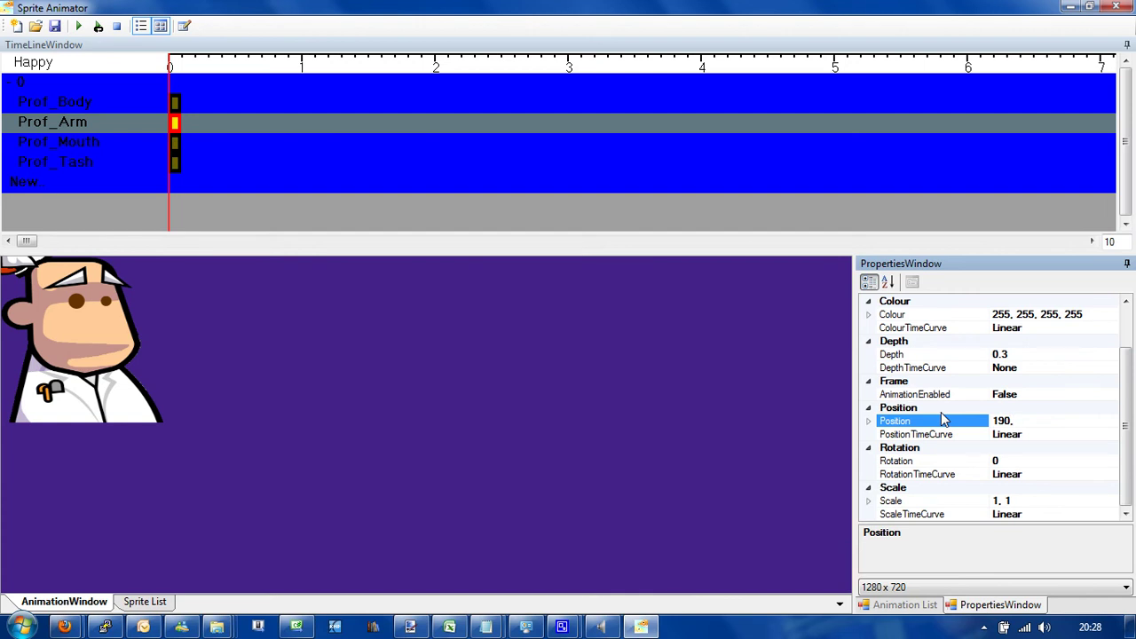
{"action": "key", "text": "Return"}
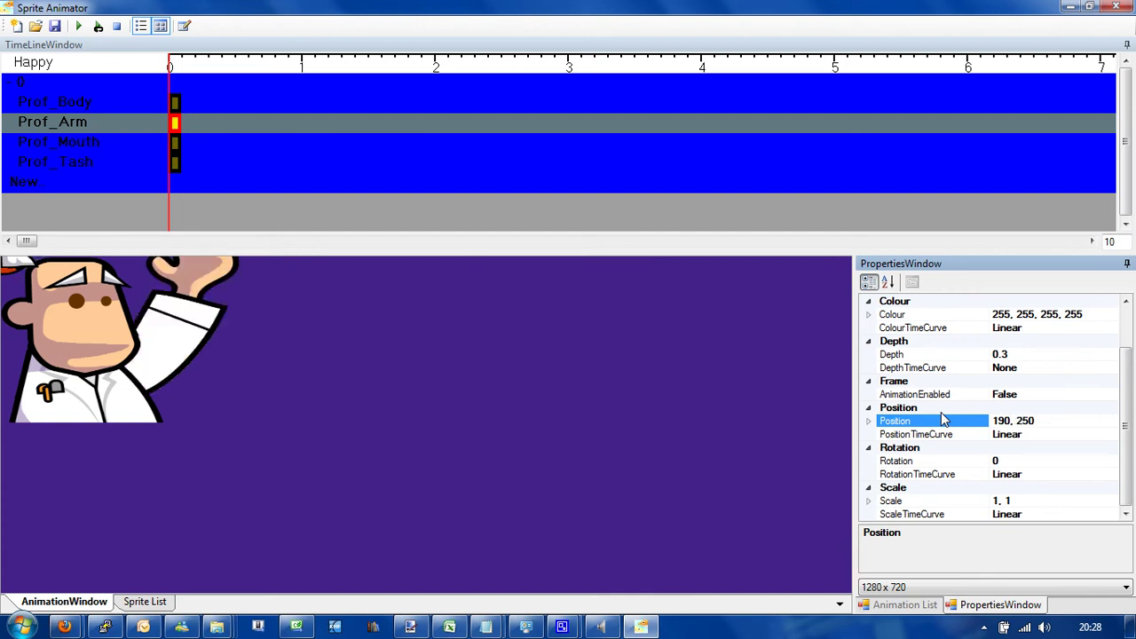
Set the position of the Prof_Mouth keyframe to 150, 200.
{"action": "left_click", "coordinate": [175, 144]}
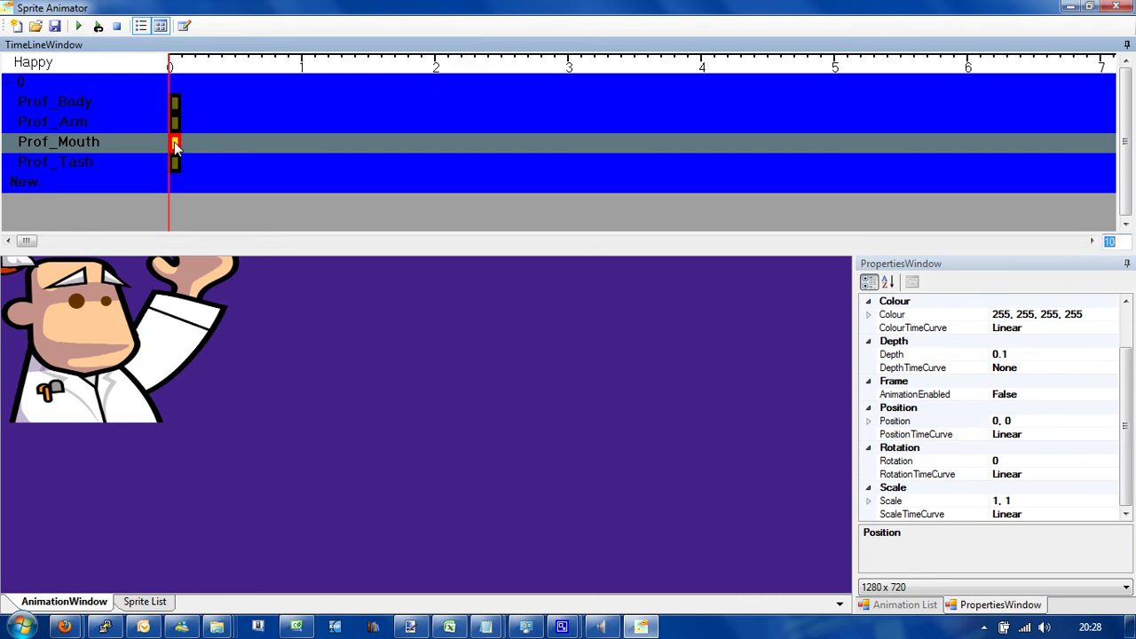
{"action": "left_click", "coordinate": [979, 421]}
{"action": "left_click", "coordinate": [999, 421]}
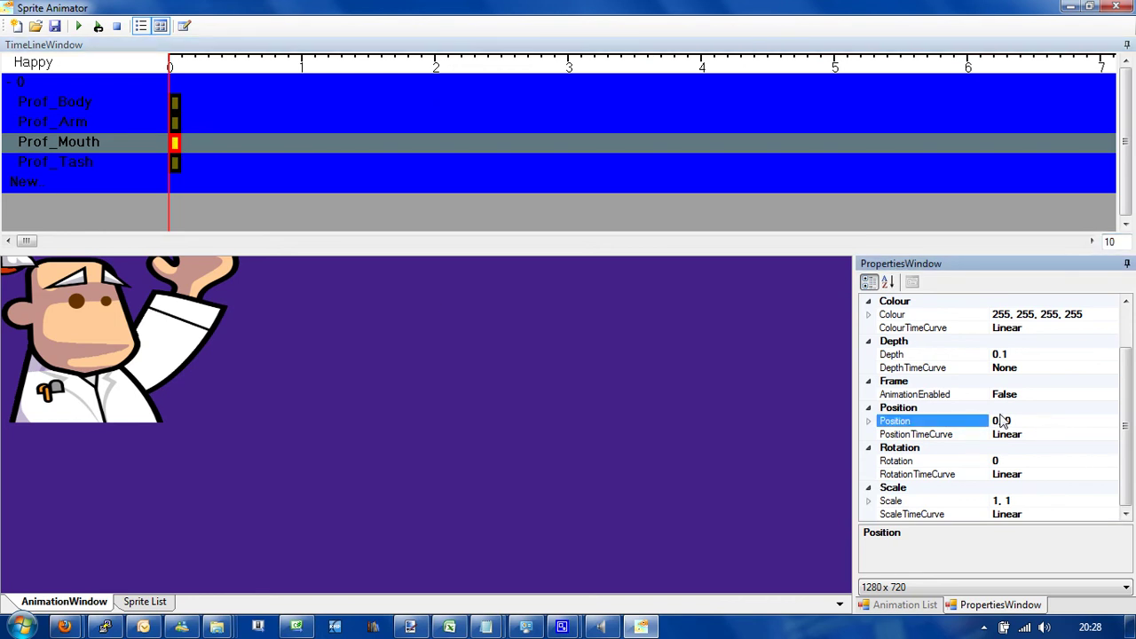
{"action": "key", "text": "BackSpace"}
{"action": "type", "text": "150"}
{"action": "key", "text": "Return"}
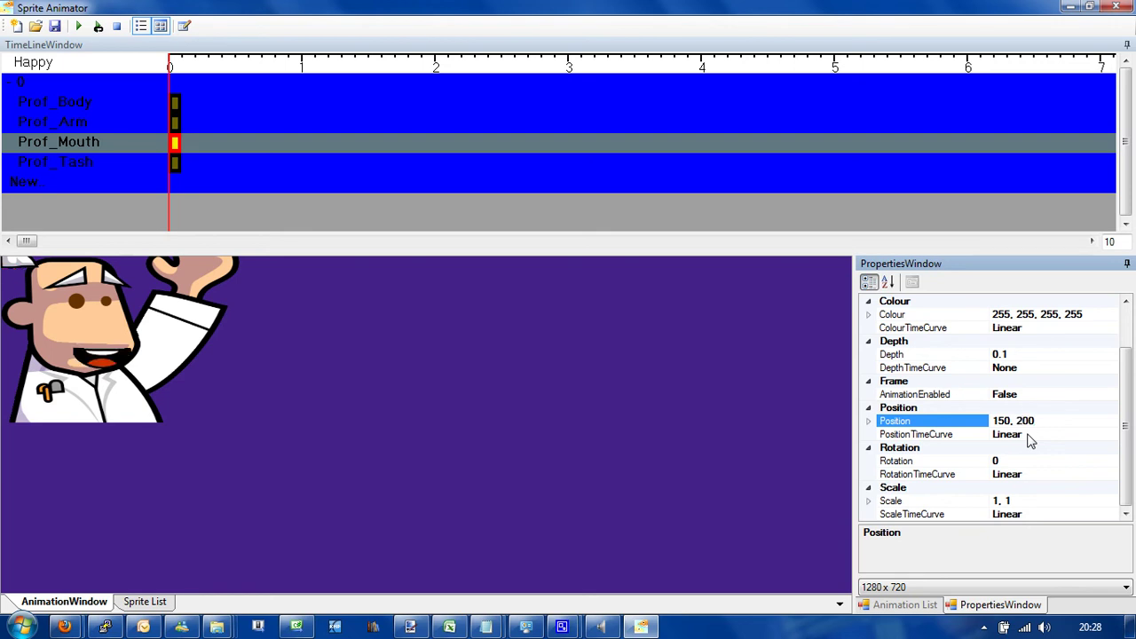
Refine the Prof_Mouth keyframe's position, trying 120, 200 before settling on 130, 200.
{"action": "left_click", "coordinate": [1010, 422]}
{"action": "key", "text": "Return"}
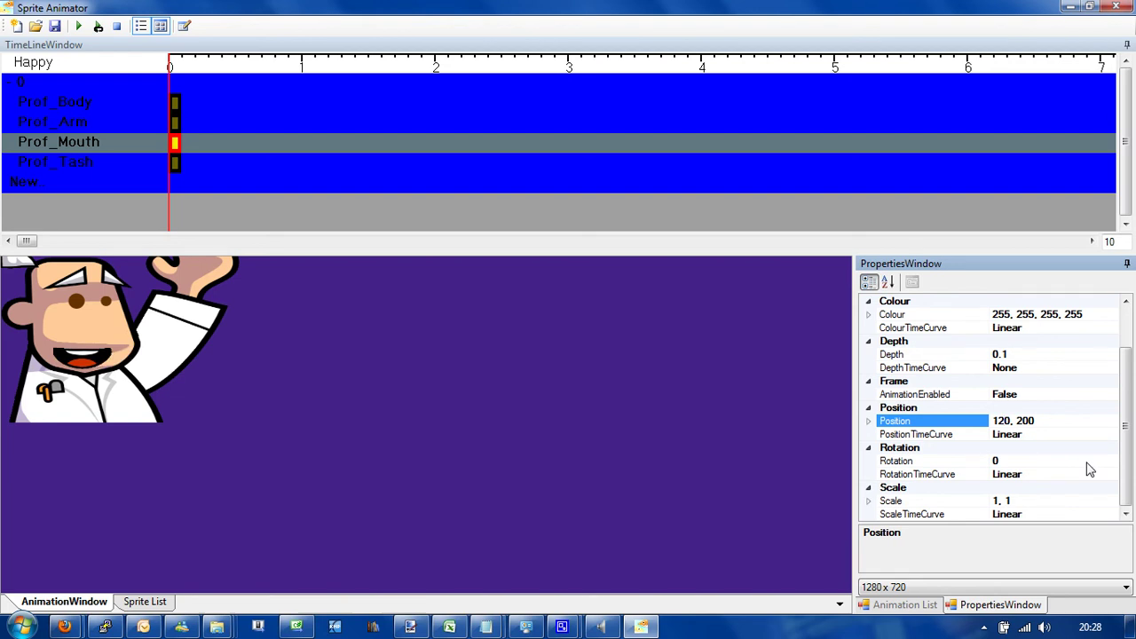
{"action": "left_click", "coordinate": [1086, 461]}
{"action": "left_click", "coordinate": [1003, 421]}
{"action": "key", "text": "Return"}
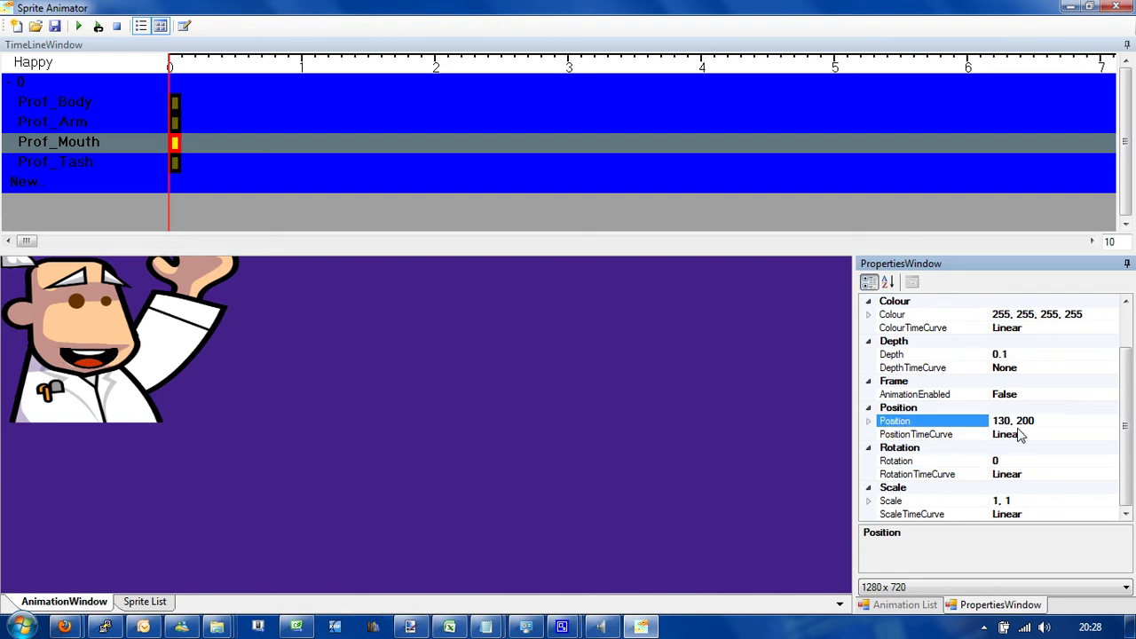
Set the position of the Prof_Mouth keyframe to 130, 190.
{"action": "key", "text": "Delete"}
{"action": "type", "text": "190"}
{"action": "key", "text": "Return"}
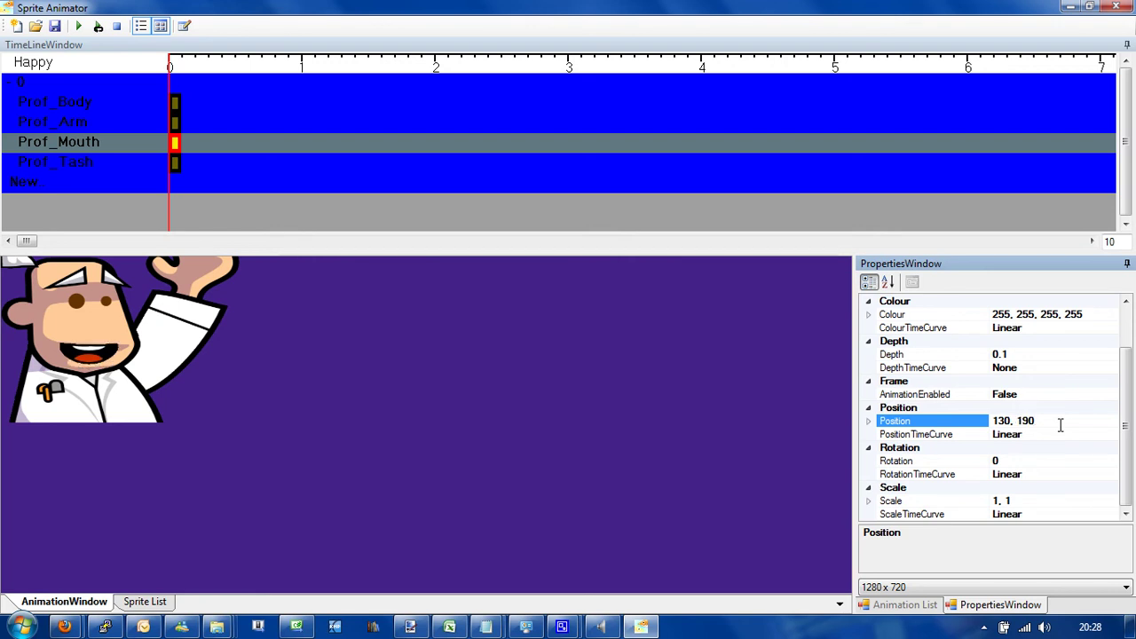
Set the position of the Prof_Tash keyframe to 130, 170.
{"action": "left_click", "coordinate": [174, 169]}
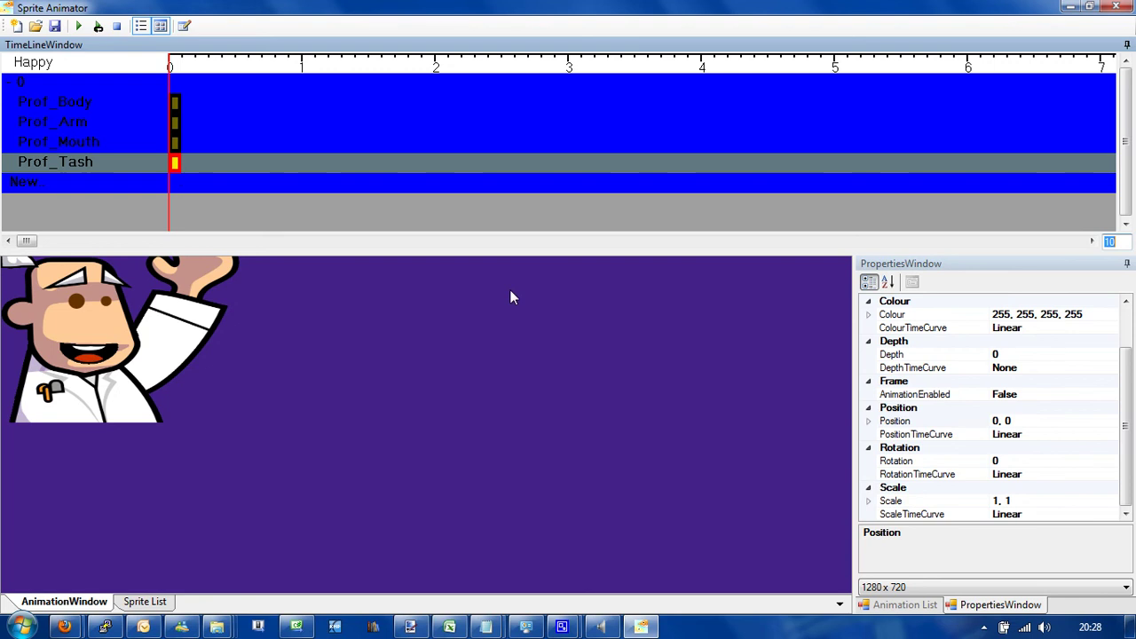
{"action": "left_click", "coordinate": [1056, 420]}
{"action": "key", "text": "BackSpace"}
{"action": "type", "text": "130"}
{"action": "key", "text": "End"}
{"action": "key", "text": "BackSpace"}
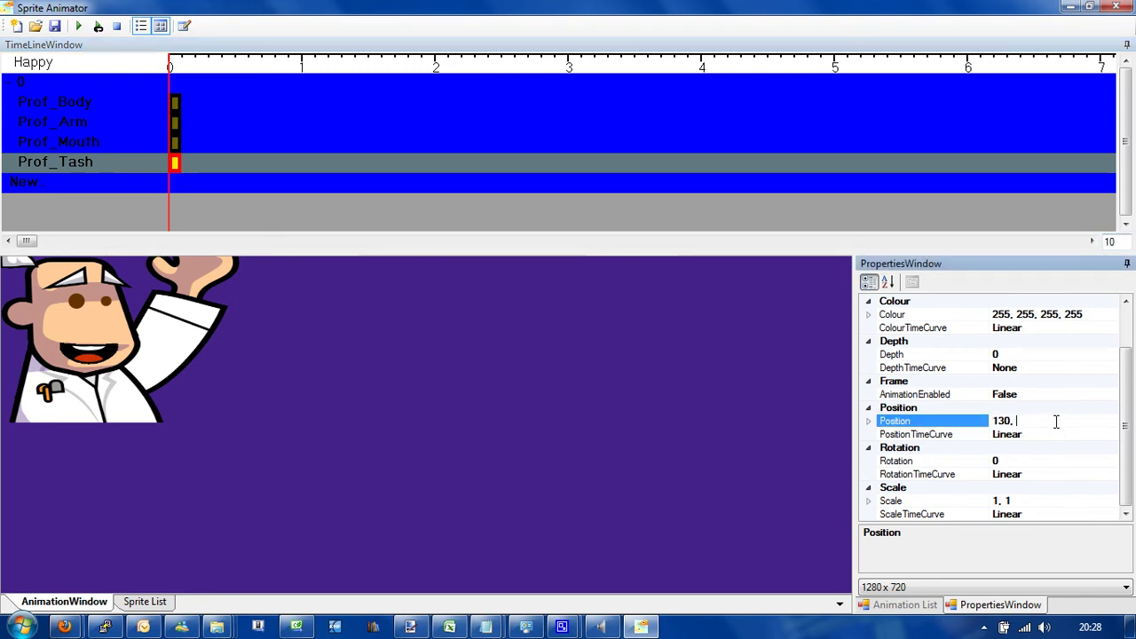
{"action": "type", "text": "170"}
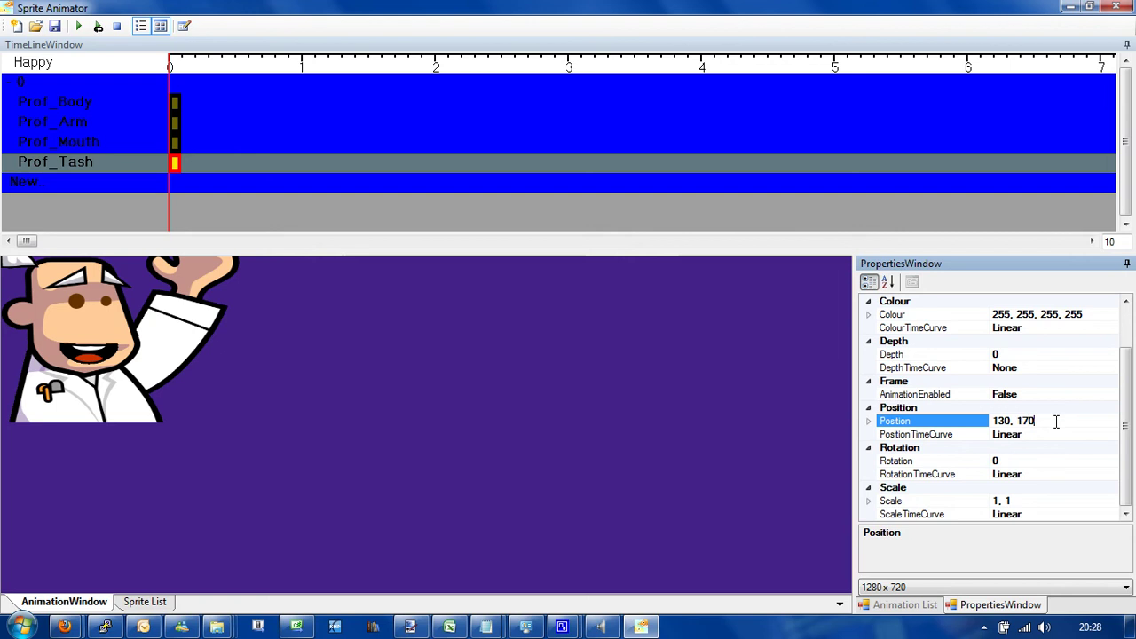
{"action": "key", "text": "Return"}
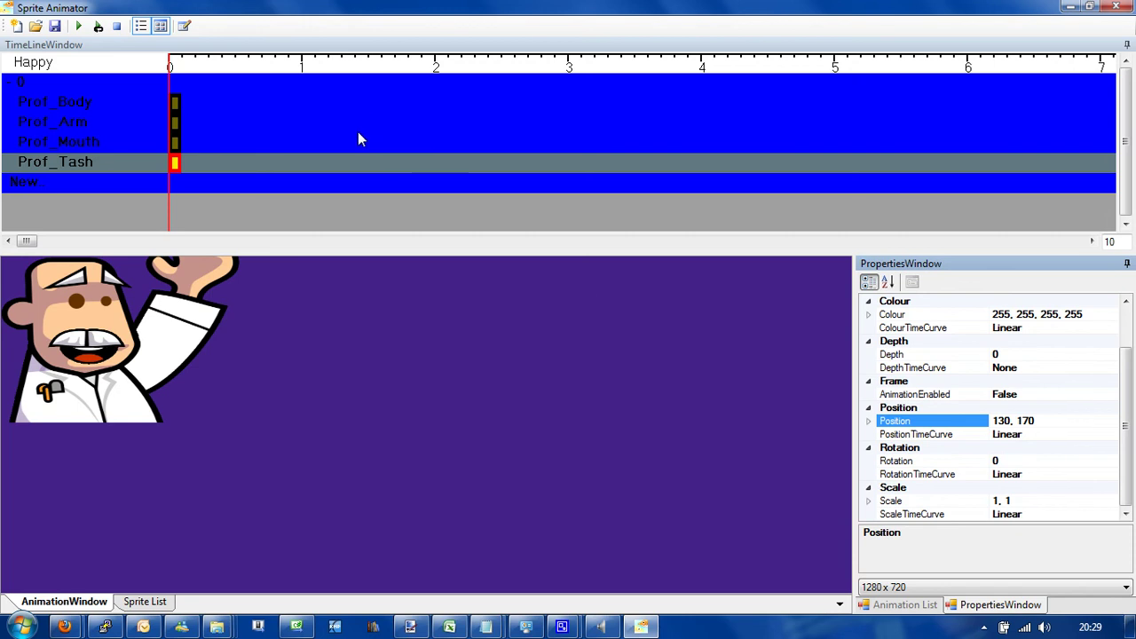
Add Prof_Arm keyframes at 0.5 and 1, and set the timeline length to 2.
{"action": "double_click", "coordinate": [234, 129]}
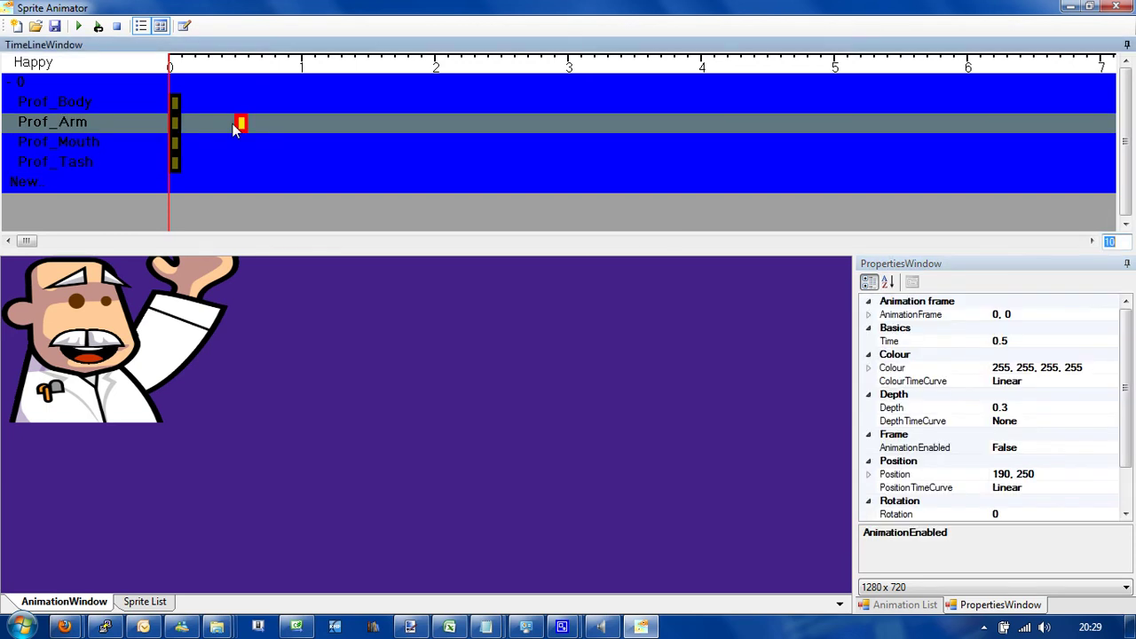
{"action": "double_click", "coordinate": [301, 129]}
{"action": "type", "text": "2"}
{"action": "left_click", "coordinate": [1005, 221]}
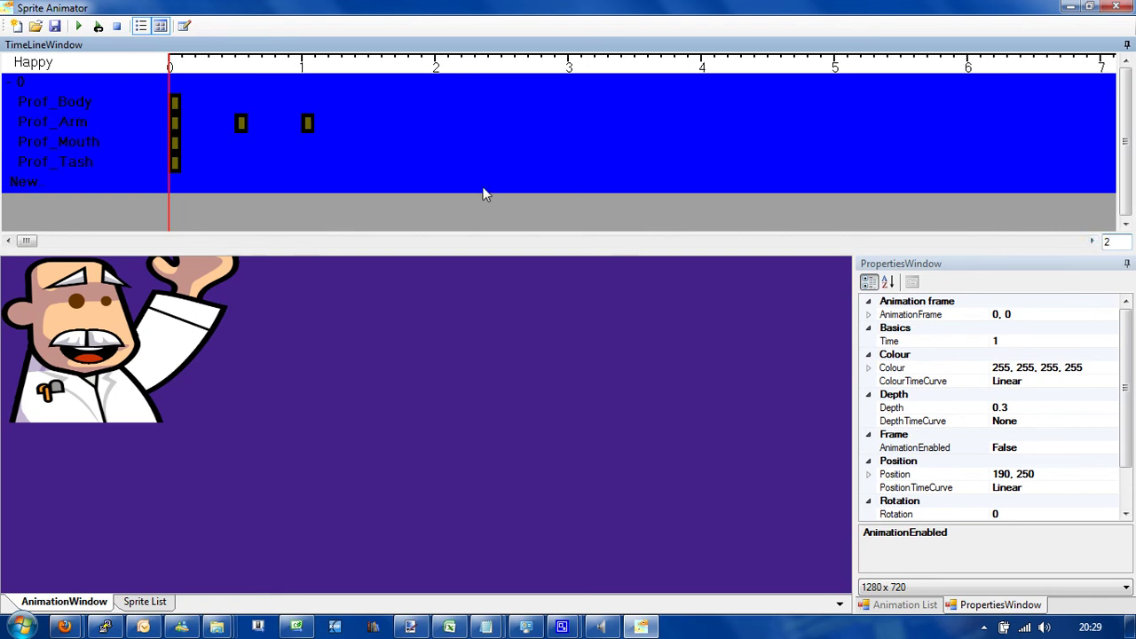
Set the rotation of the Prof_Arm keyframe at 0.5 to 25.
{"action": "left_click", "coordinate": [241, 124]}
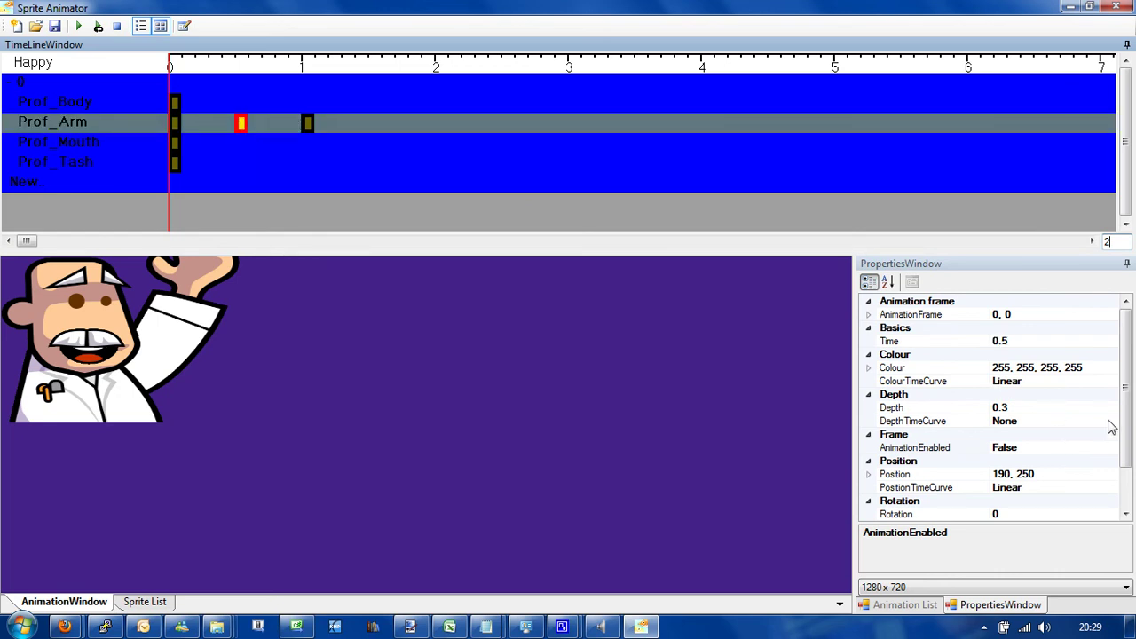
{"action": "left_click_drag", "start_coordinate": [1125, 385], "coordinate": [1129, 502]}
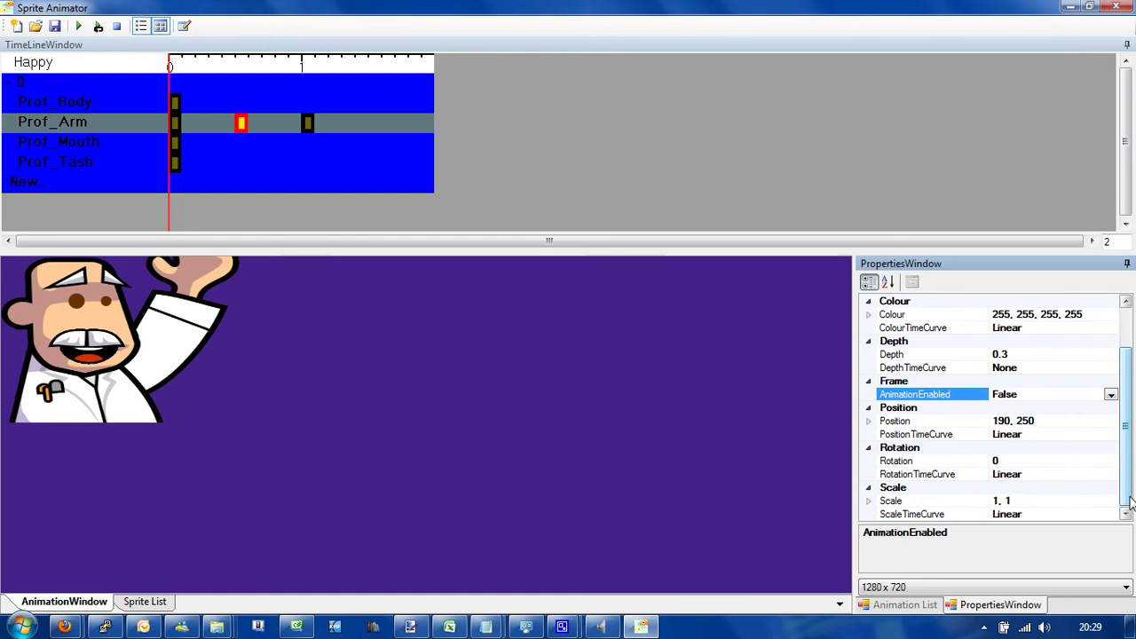
{"action": "left_click", "coordinate": [1048, 500]}
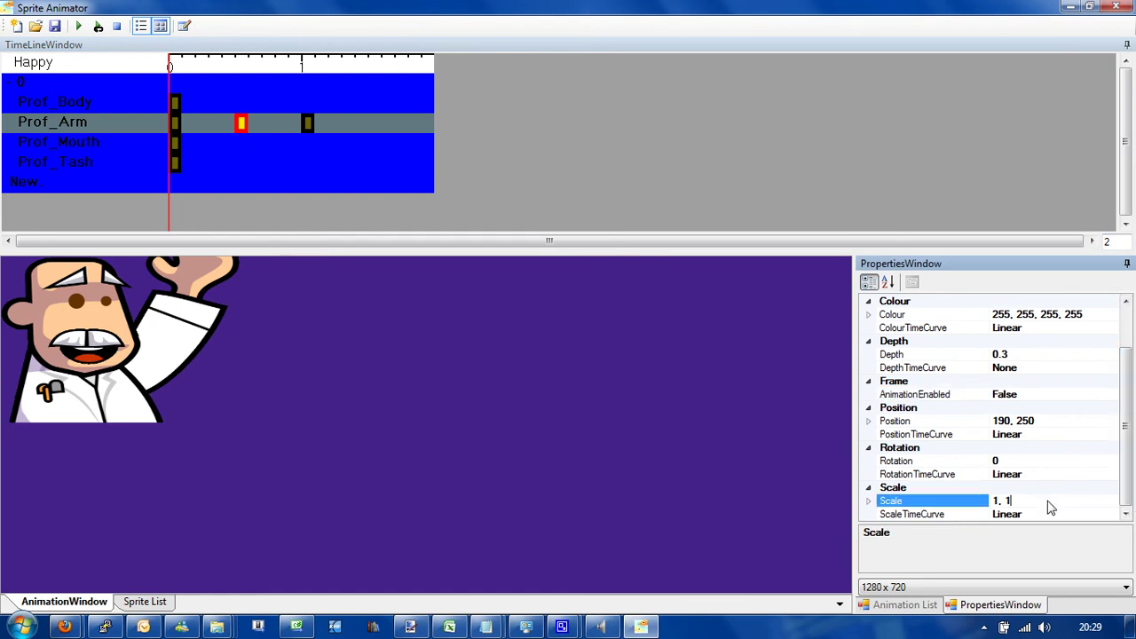
{"action": "left_click", "coordinate": [1048, 501]}
{"action": "key", "text": "Left"}
{"action": "key", "text": "Left"}
{"action": "key", "text": "Left"}
{"action": "left_click", "coordinate": [1010, 461]}
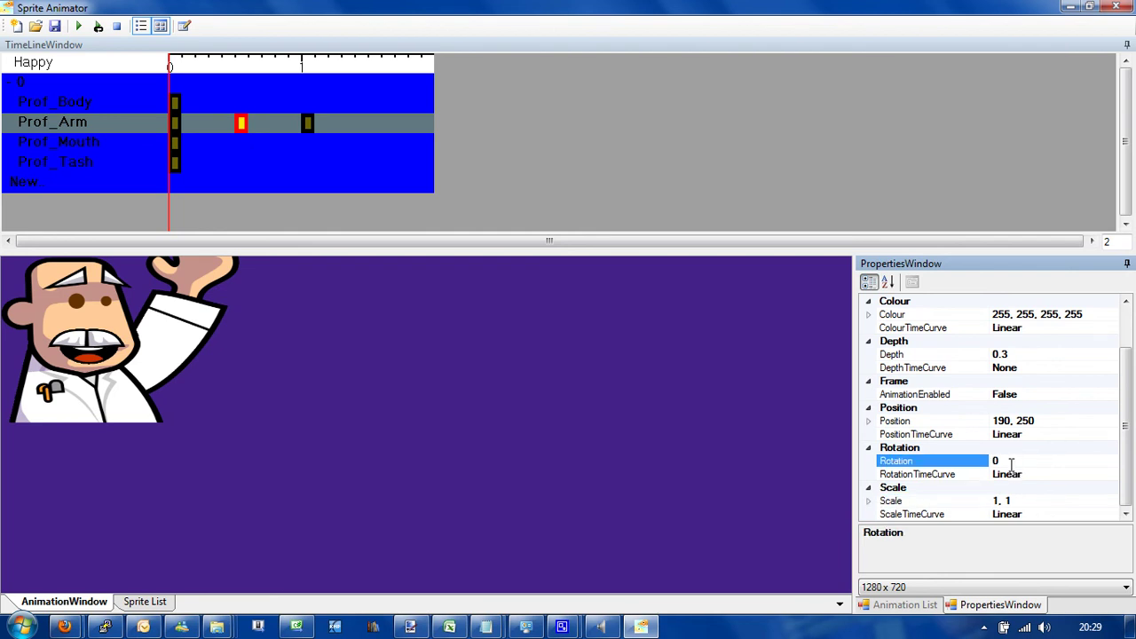
{"action": "type", "text": "25"}
Set the rotation time curve of the Prof_Arm keyframe at 0.5 to EaseOut.
{"action": "left_click", "coordinate": [1053, 476]}
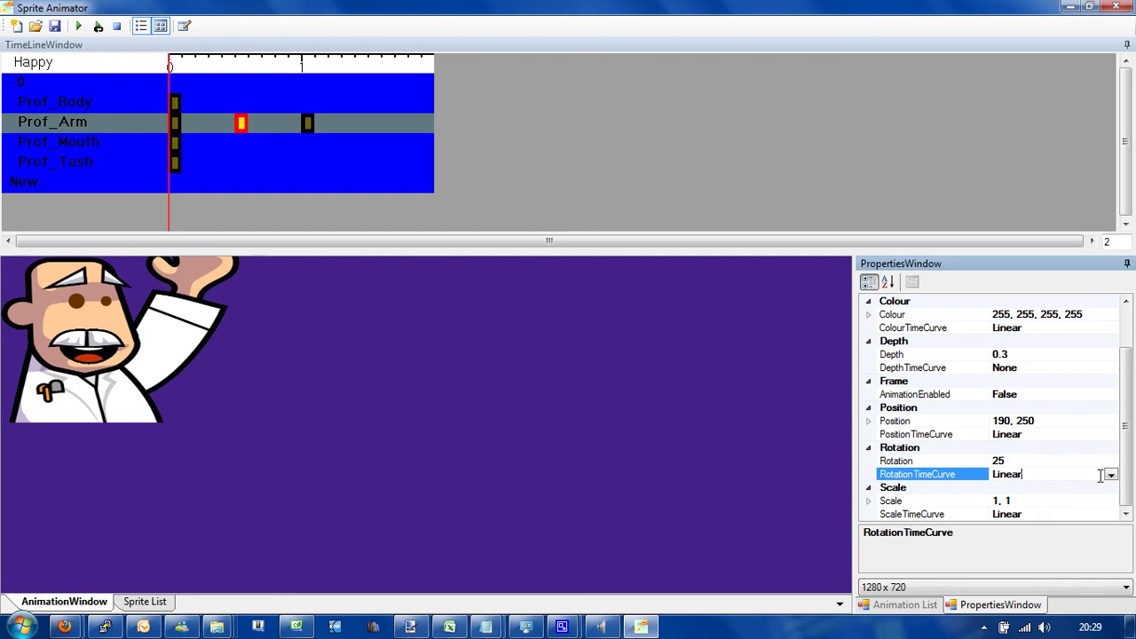
{"action": "left_click", "coordinate": [1111, 475]}
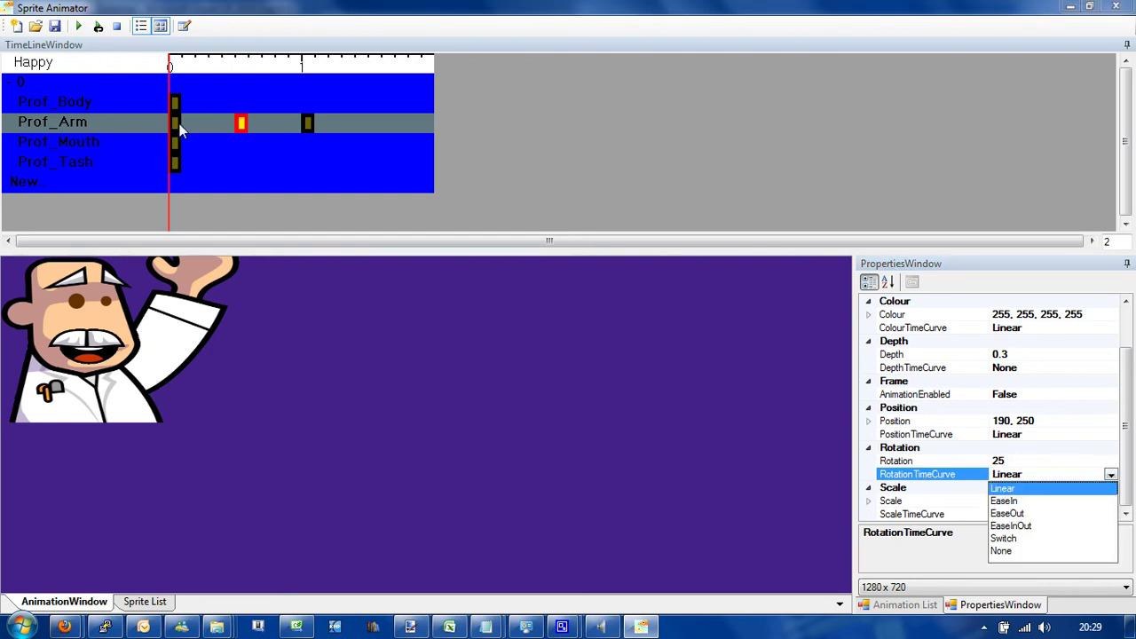
{"action": "left_click", "coordinate": [175, 122]}
{"action": "left_click", "coordinate": [1110, 475]}
{"action": "left_click", "coordinate": [1021, 501]}
{"action": "left_click", "coordinate": [241, 122]}
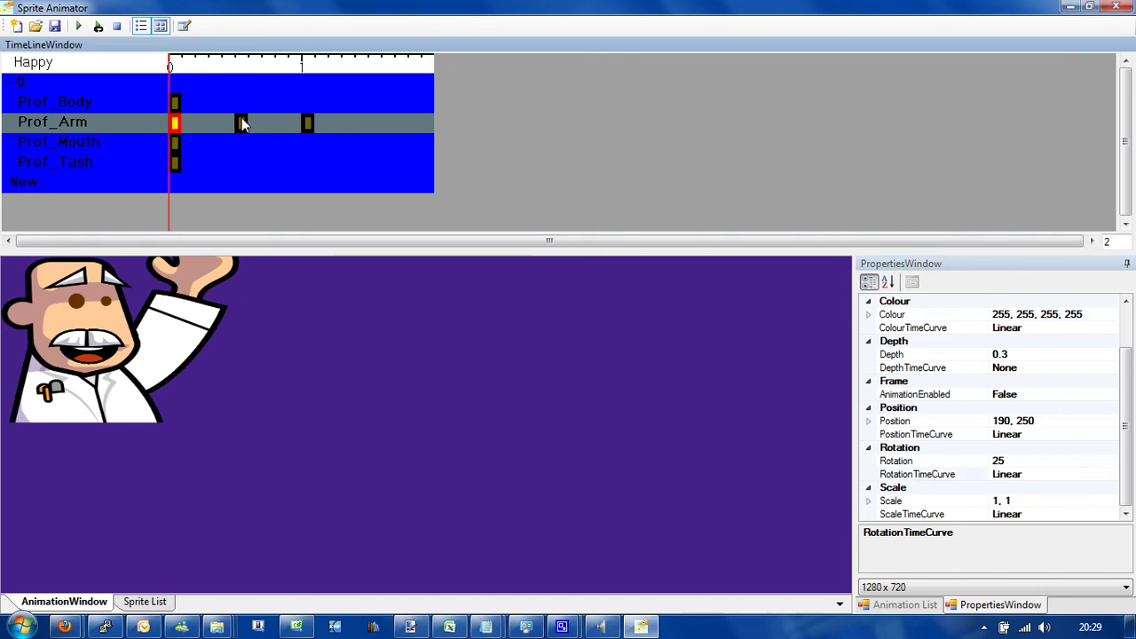
{"action": "left_click", "coordinate": [1109, 474]}
{"action": "left_click", "coordinate": [1110, 474]}
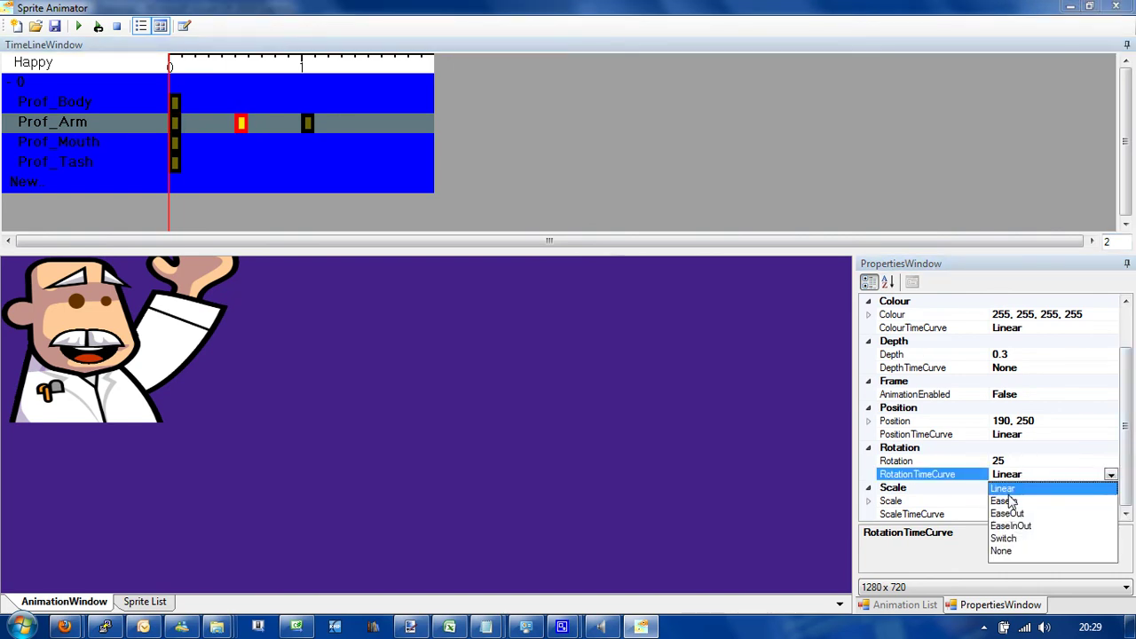
{"action": "left_click", "coordinate": [1010, 513]}
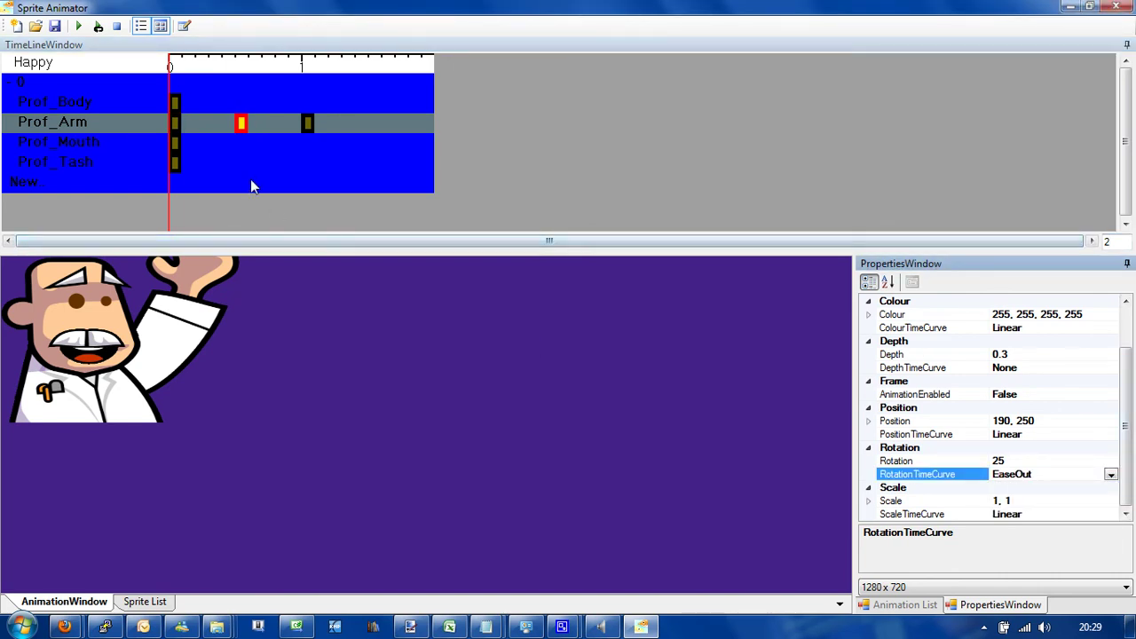
Add four more Prof_Mouth keyframes at about 0.3, 0.5, 0.8 and 1.1 on the timeline.
{"action": "left_click", "coordinate": [212, 146]}
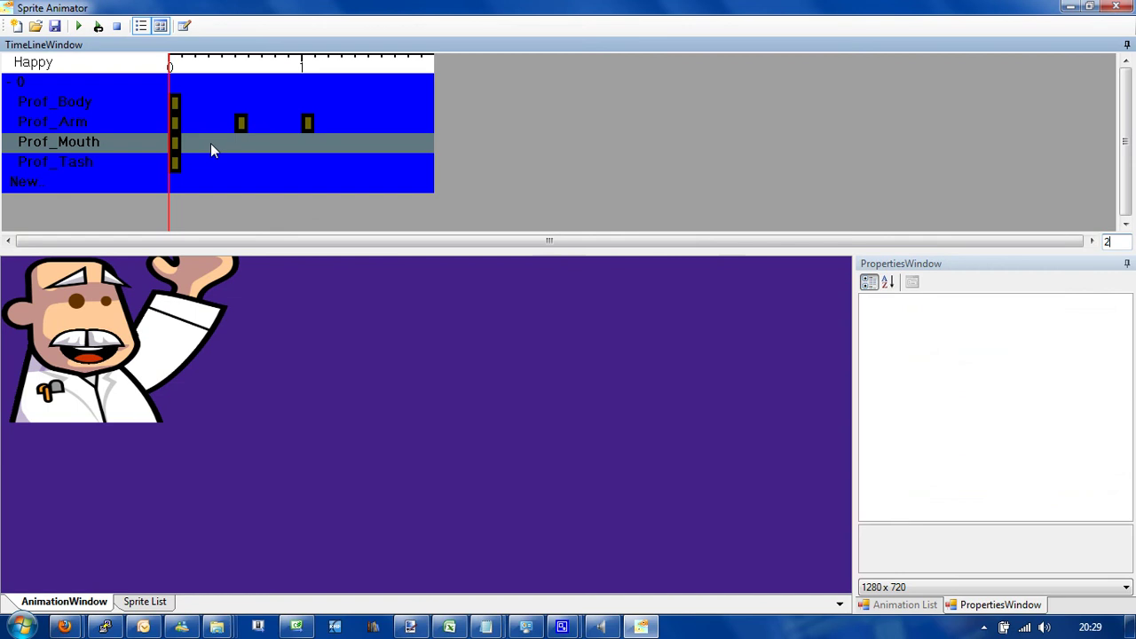
{"action": "double_click", "coordinate": [213, 143]}
{"action": "left_click", "coordinate": [241, 143]}
{"action": "left_click", "coordinate": [240, 143]}
{"action": "double_click", "coordinate": [279, 143]}
{"action": "double_click", "coordinate": [311, 142]}
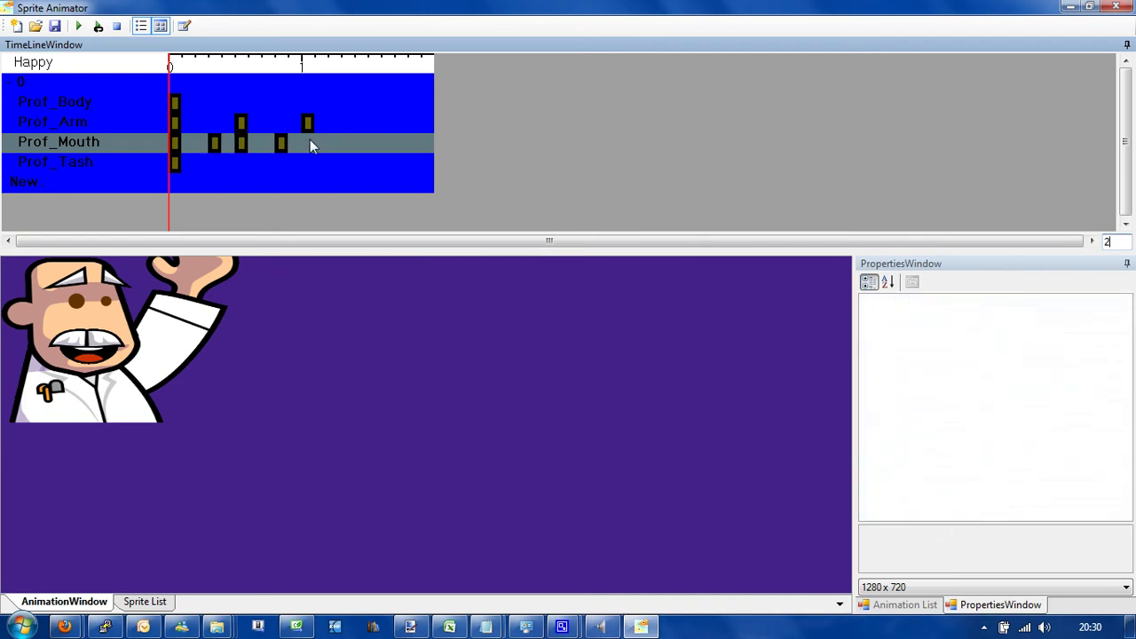
Set the time of the second Prof_Mouth keyframe to 0.25.
{"action": "left_click", "coordinate": [214, 143]}
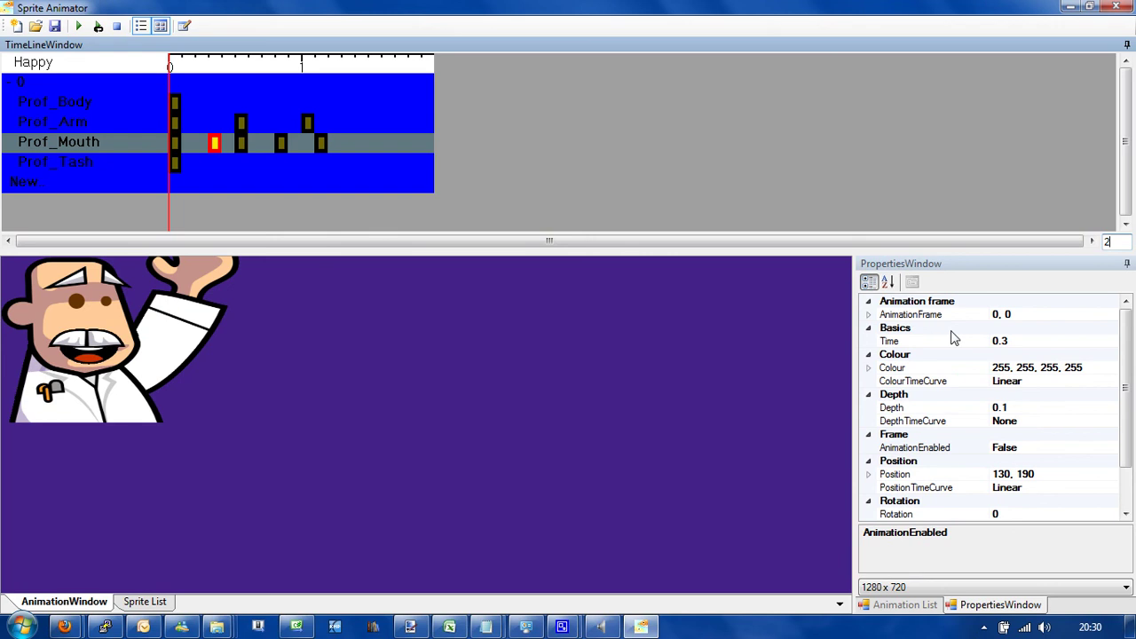
{"action": "left_click", "coordinate": [1010, 340]}
{"action": "type", "text": "5"}
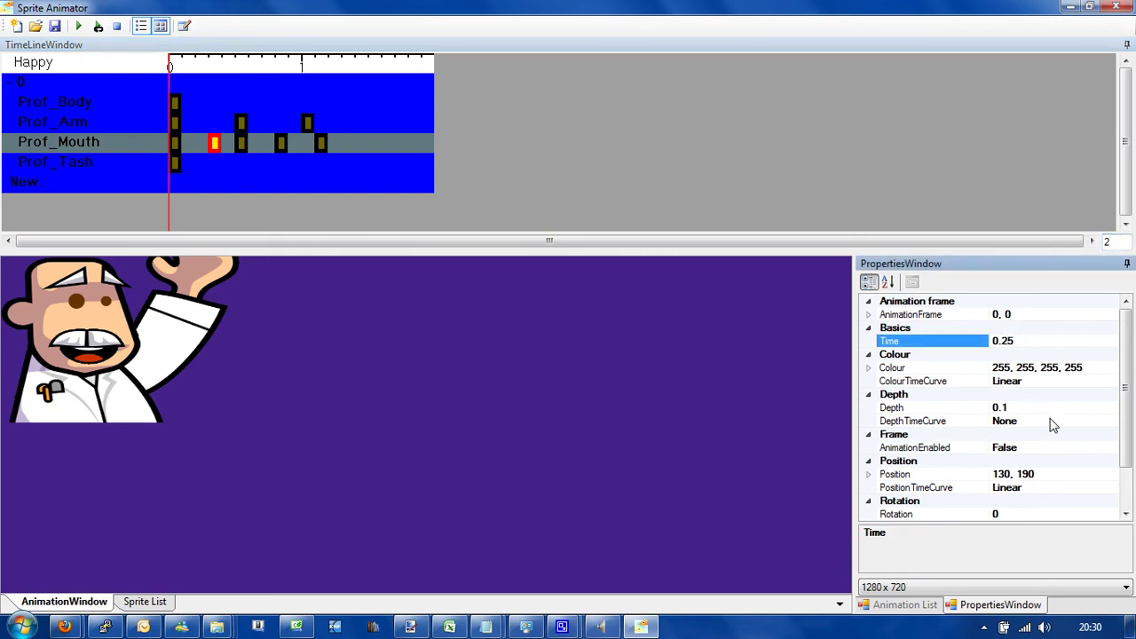
{"action": "key", "text": "Return"}
Set the scale of the Prof_Mouth keyframe at 0.25 to 1, 0.2.
{"action": "scroll", "coordinate": [1126, 421], "scroll_direction": "down", "scroll_amount": 2}
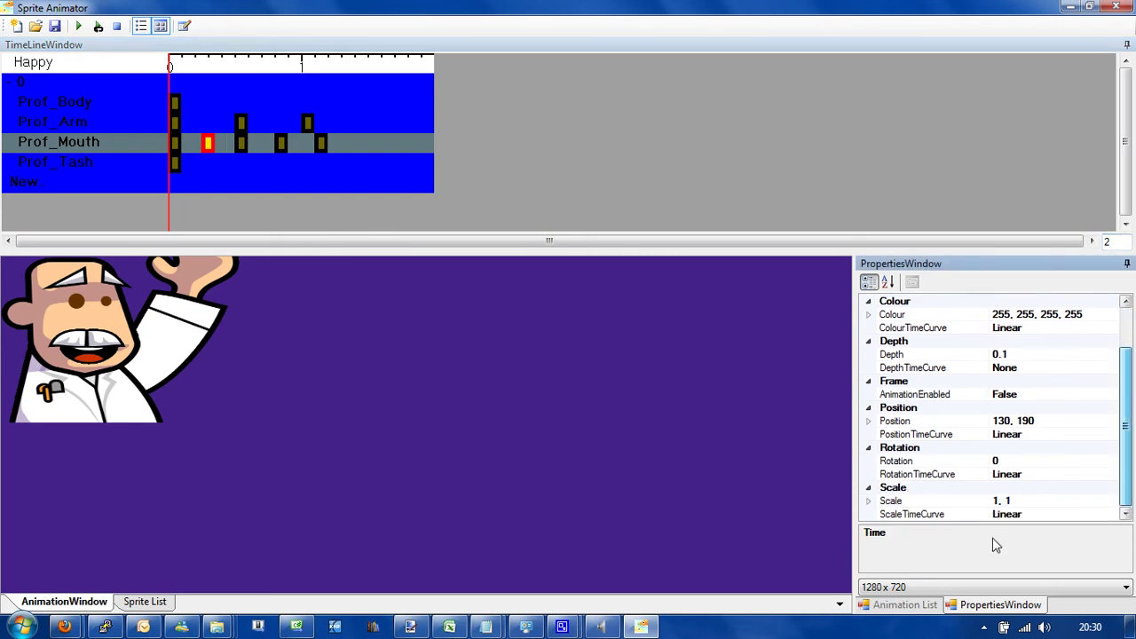
{"action": "left_click", "coordinate": [1030, 500]}
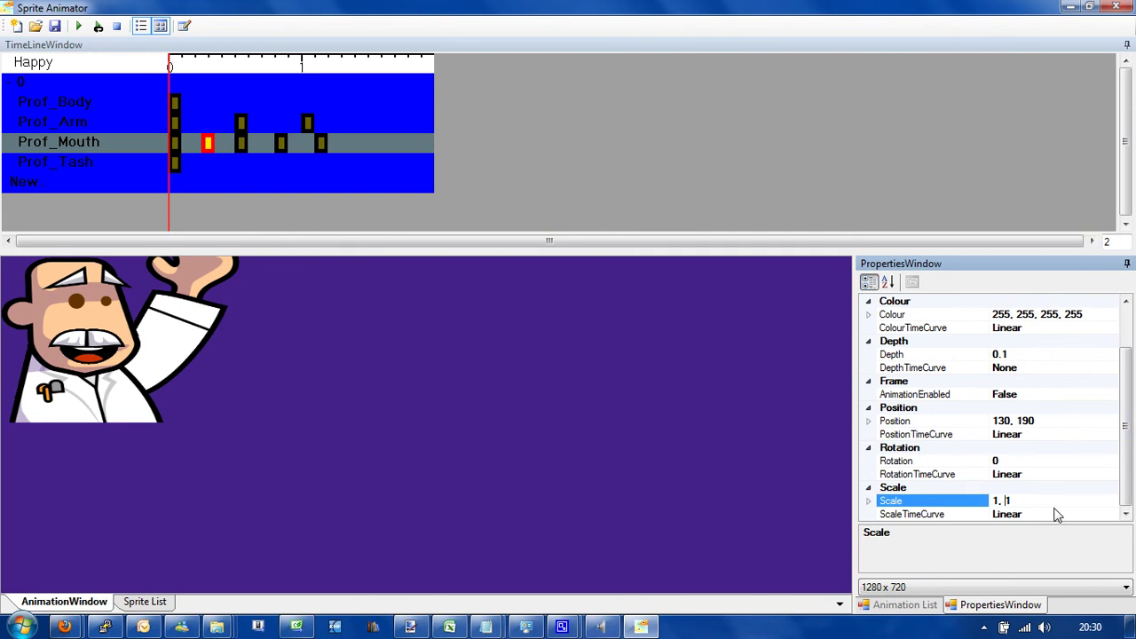
{"action": "key", "text": "BackSpace"}
{"action": "type", "text": "0"}
{"action": "key", "text": "BackSpace"}
{"action": "type", "text": "1, 0.2"}
Set the scale of the Prof_Mouth keyframe at 0.5 to 1, 0.1.
{"action": "left_click", "coordinate": [244, 144]}
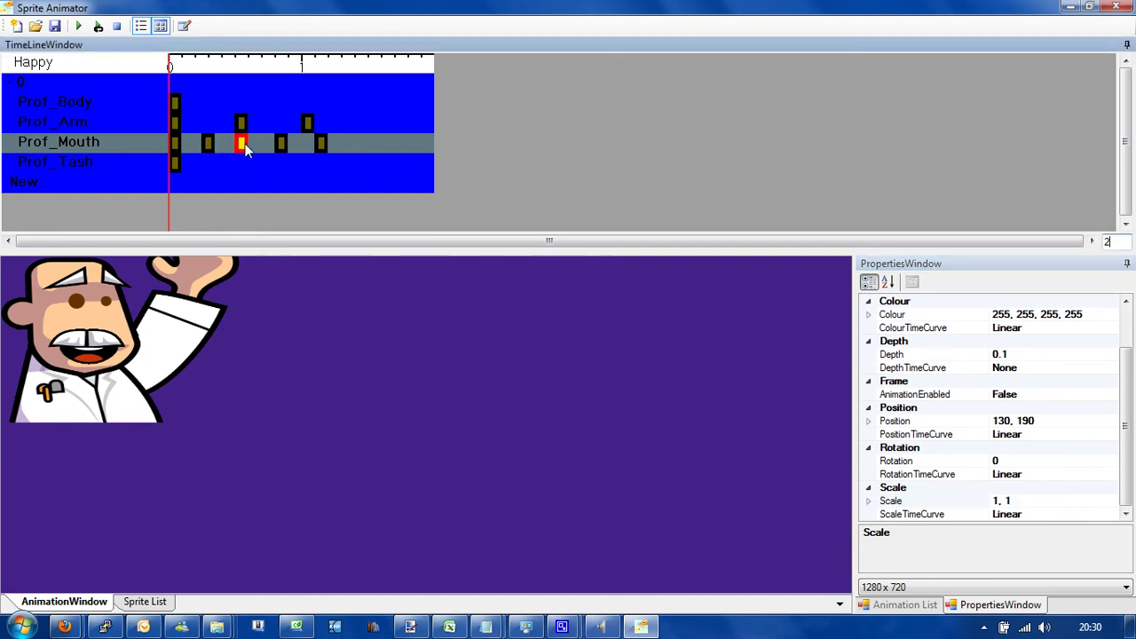
{"action": "left_click", "coordinate": [1048, 502]}
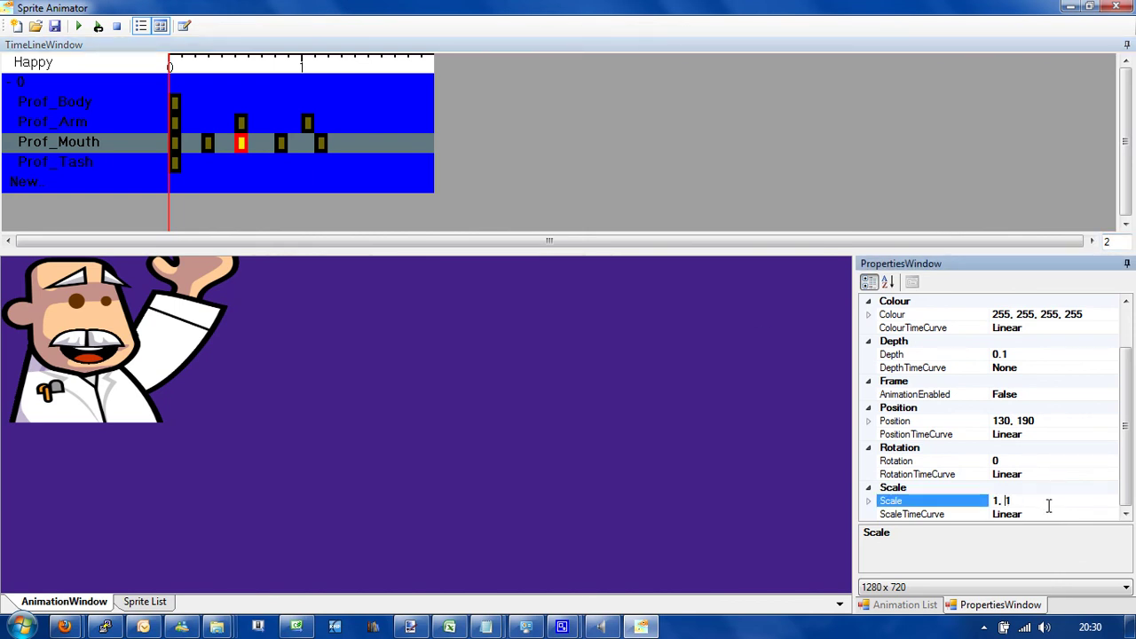
{"action": "key", "text": "End"}
{"action": "key", "text": "BackSpace"}
{"action": "type", "text": "0."}
{"action": "key", "text": "BackSpace"}
{"action": "type", "text": "0.1"}
Set the time of the fourth Prof_Mouth keyframe to 0.75.
{"action": "left_click", "coordinate": [281, 143]}
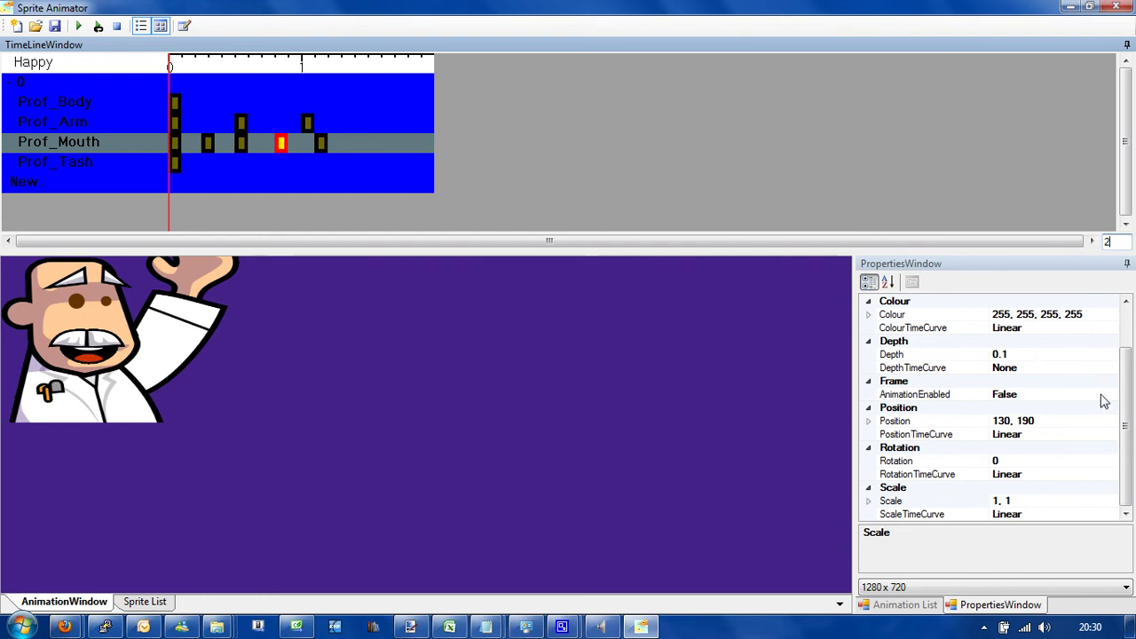
{"action": "left_click_drag", "start_coordinate": [1122, 366], "coordinate": [1121, 327]}
{"action": "left_click", "coordinate": [1015, 340]}
{"action": "key", "text": "BackSpace"}
{"action": "type", "text": "75"}
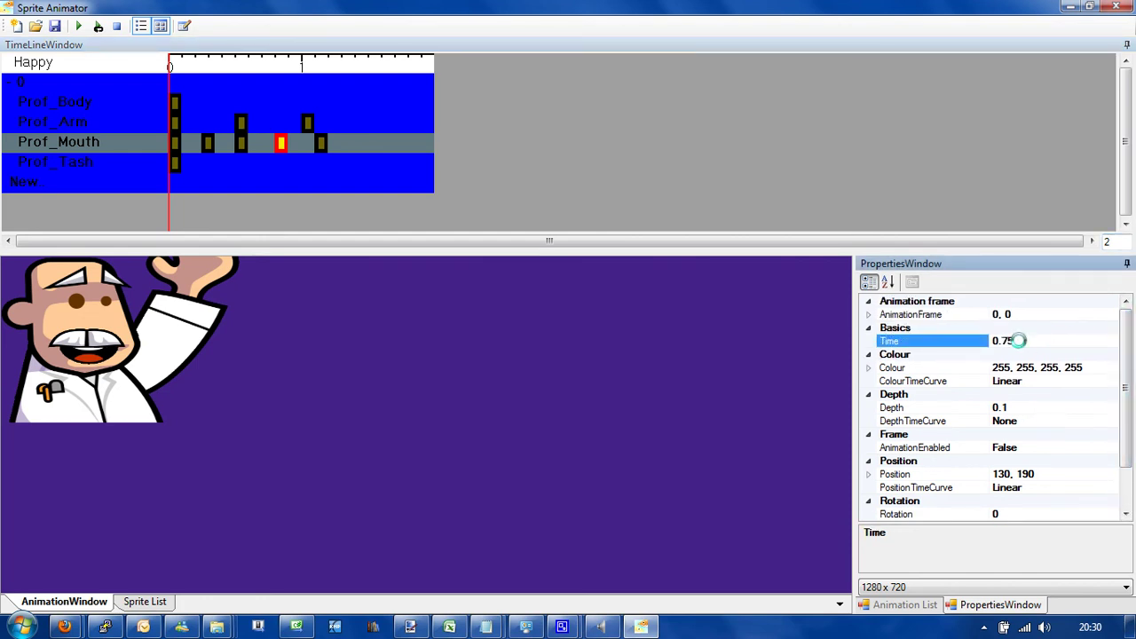
Set the horizontal scale of the Prof_Mouth keyframe at 0.75 to 0.5.
{"action": "left_click", "coordinate": [1125, 513]}
{"action": "left_click", "coordinate": [976, 514]}
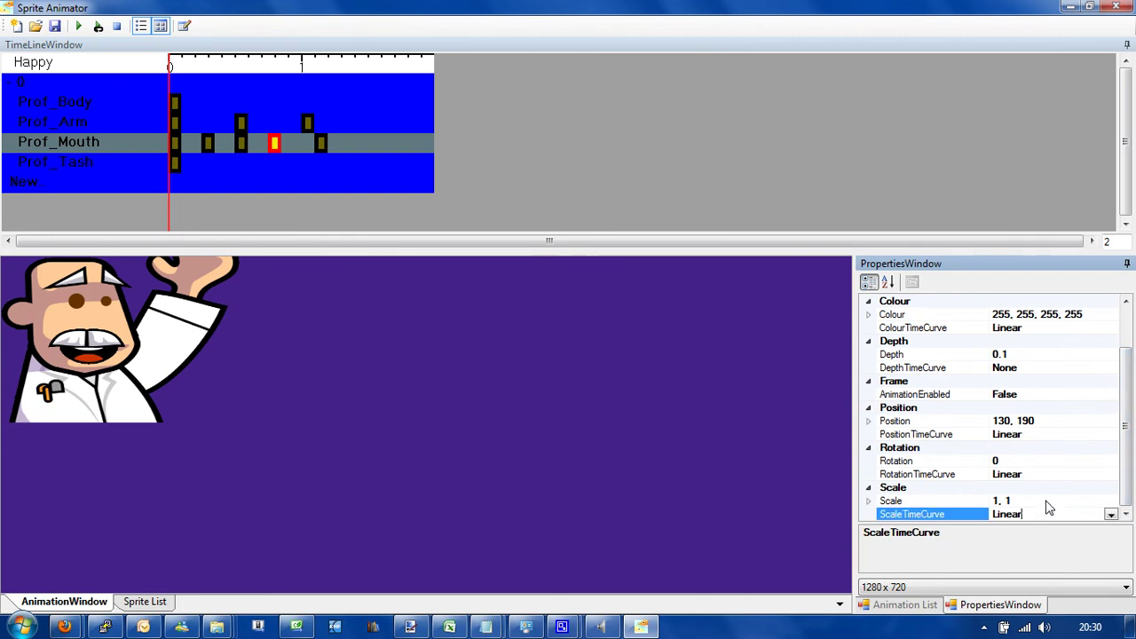
{"action": "left_click", "coordinate": [1059, 500]}
{"action": "key", "text": "BackSpace"}
{"action": "key", "text": "BackSpace"}
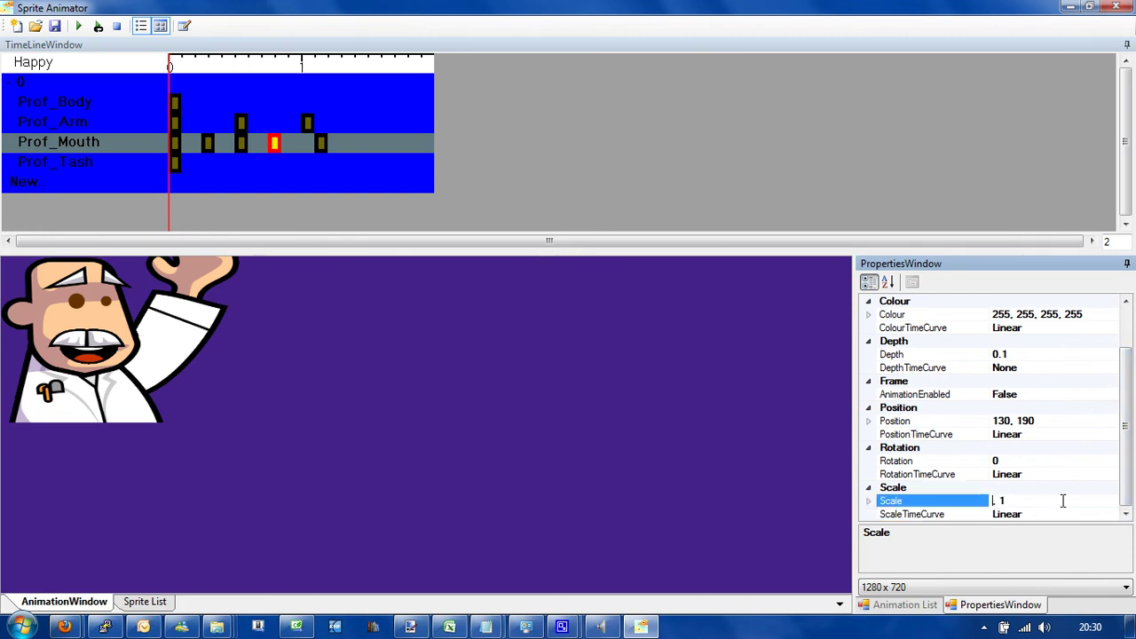
{"action": "type", "text": "0"}
{"action": "type", "text": "5"}
{"action": "type", "text": "."}
{"action": "type", "text": "0.5"}
Set the time of the last Prof_Mouth keyframe to 1.
{"action": "left_click", "coordinate": [321, 145]}
{"action": "left_click_drag", "start_coordinate": [1125, 441], "coordinate": [1125, 388]}
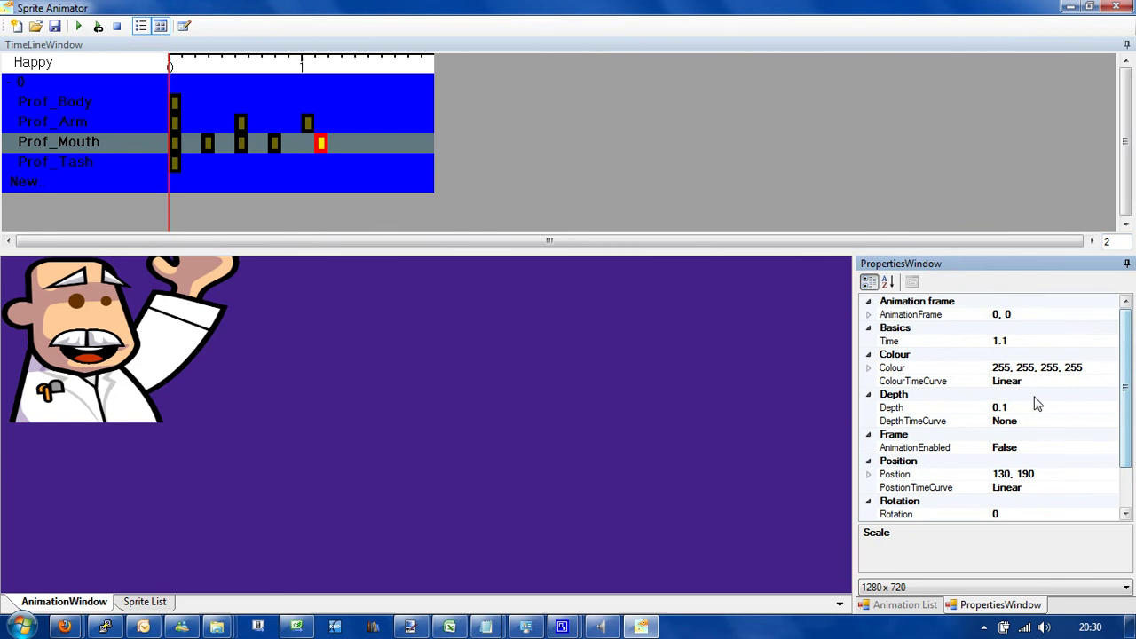
{"action": "left_click", "coordinate": [1020, 340]}
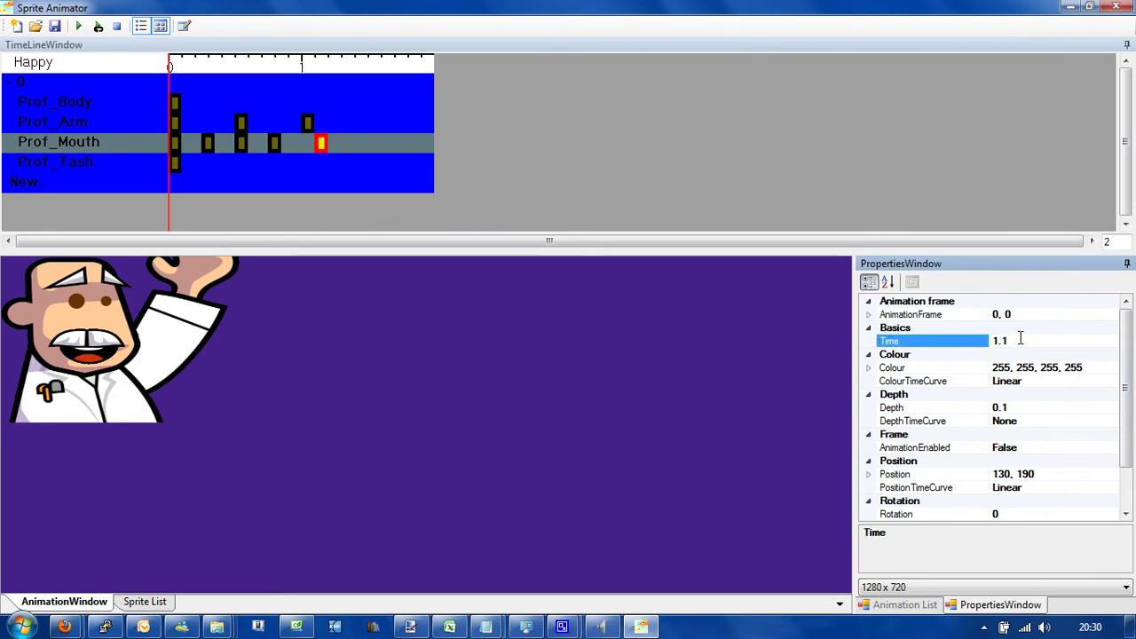
{"action": "key", "text": "Return"}
Add three more Prof_Tash keyframes at about 0.4, 0.7 and 1.1 on the timeline.
{"action": "left_click", "coordinate": [222, 164]}
{"action": "left_click", "coordinate": [222, 163]}
{"action": "left_click", "coordinate": [264, 162]}
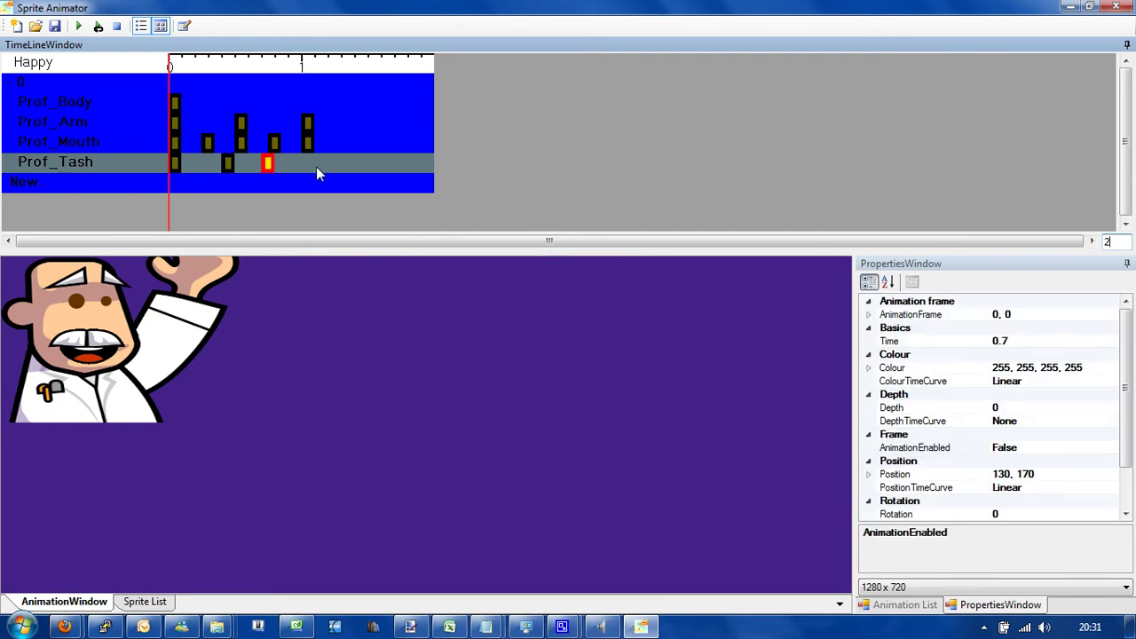
{"action": "left_click", "coordinate": [310, 165]}
{"action": "left_click", "coordinate": [310, 164]}
Set the time of the second Prof_Tash keyframe to 0.3.
{"action": "left_click", "coordinate": [227, 162]}
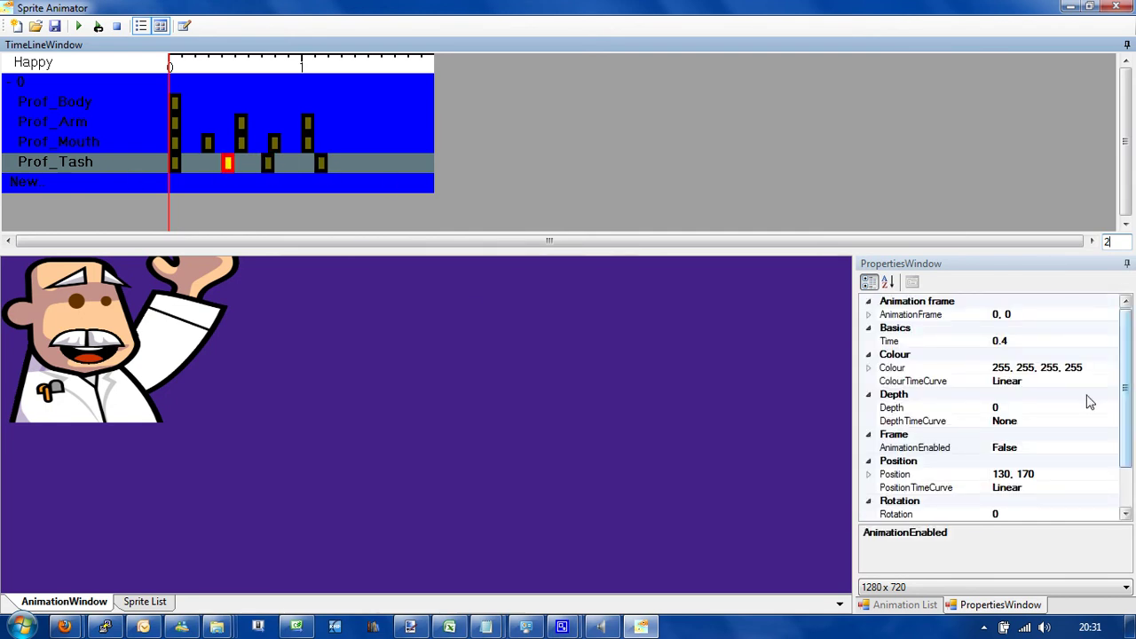
{"action": "left_click", "coordinate": [1048, 344]}
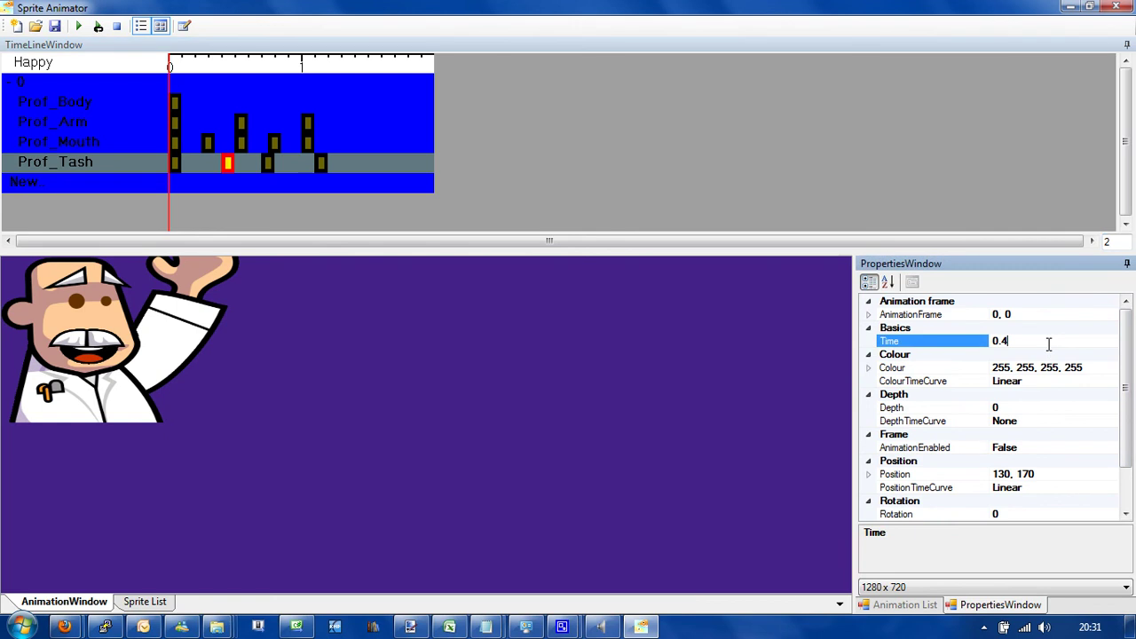
{"action": "key", "text": "BackSpace"}
{"action": "type", "text": "3"}
Set the rotation of the second Prof_Tash keyframe, at 0.3 on the timeline, to -1.
{"action": "left_click_drag", "start_coordinate": [1124, 388], "coordinate": [1127, 468]}
{"action": "left_click", "coordinate": [1025, 463]}
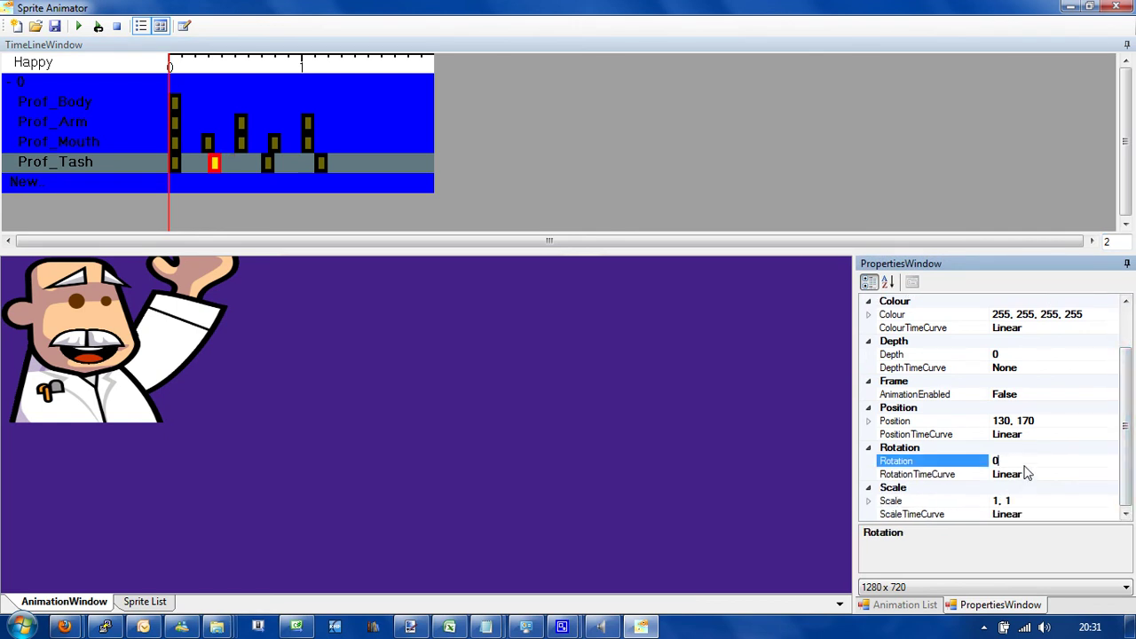
{"action": "key", "text": "BackSpace"}
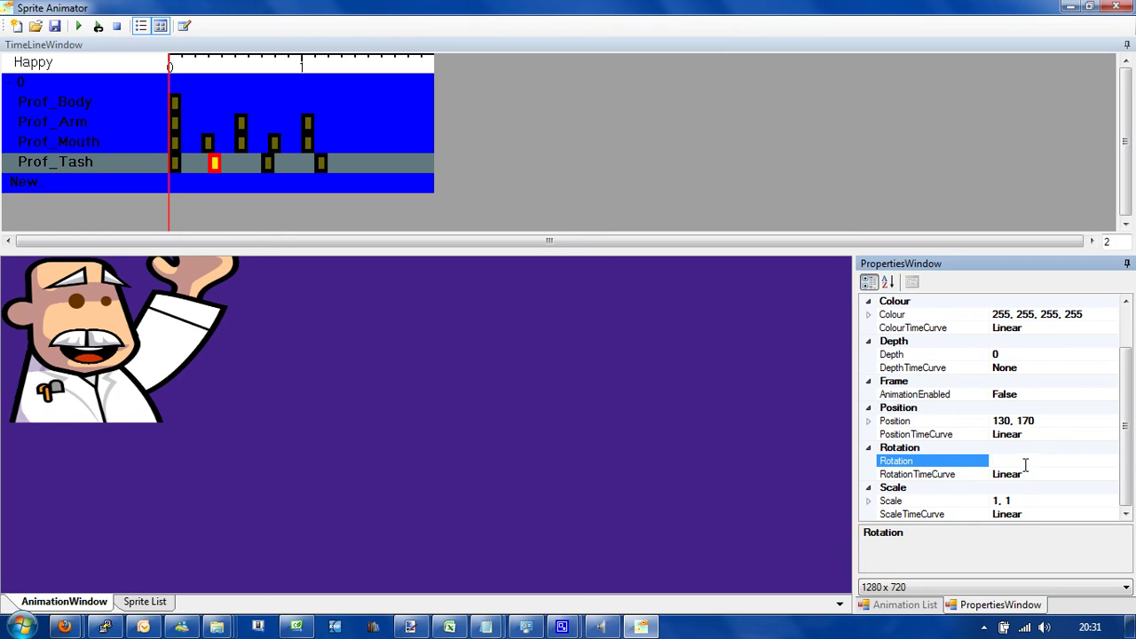
{"action": "type", "text": "-1"}
Set the time of the third Prof_Tash keyframe to 0.6.
{"action": "left_click", "coordinate": [268, 162]}
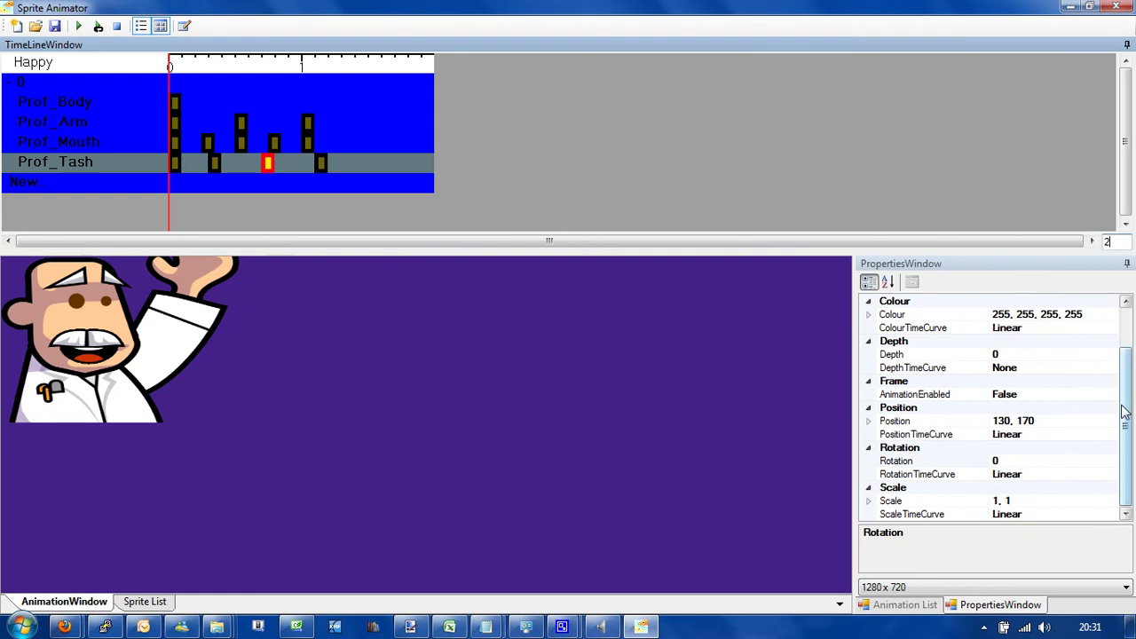
{"action": "left_click_drag", "start_coordinate": [1125, 410], "coordinate": [1125, 371]}
{"action": "left_click", "coordinate": [1047, 330]}
{"action": "left_click", "coordinate": [1045, 343]}
{"action": "key", "text": "BackSpace"}
{"action": "key", "text": "Return"}
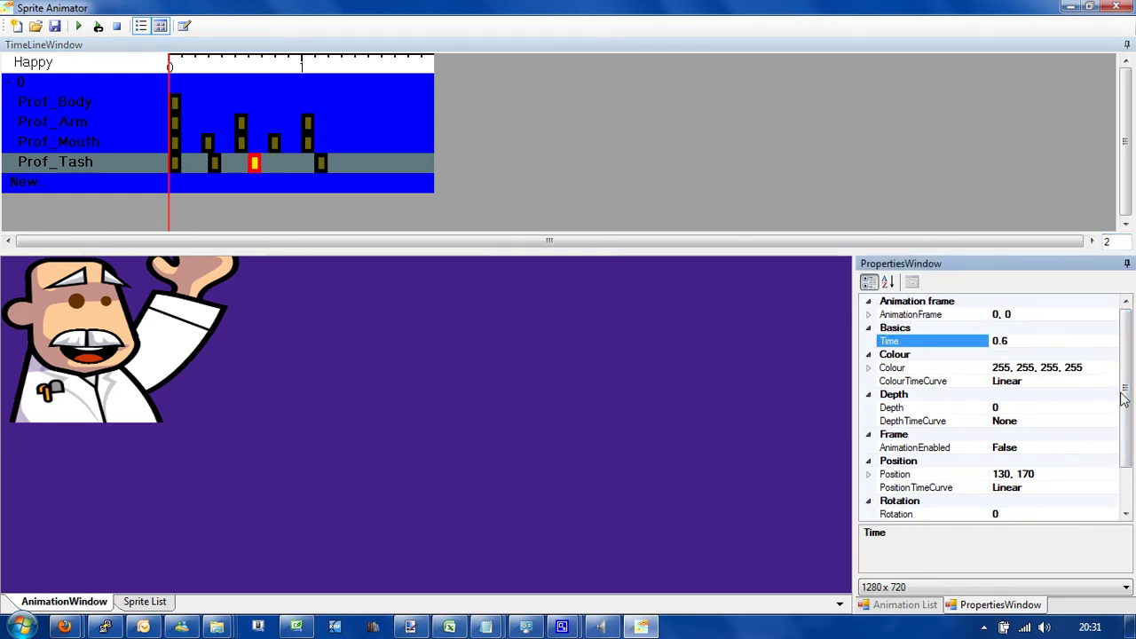
Set the rotation of the Prof_Tash keyframe at 0.6 to 10.
{"action": "scroll", "coordinate": [1108, 385], "scroll_direction": "down", "scroll_amount": 2}
{"action": "left_click", "coordinate": [1015, 460]}
{"action": "type", "text": "10"}
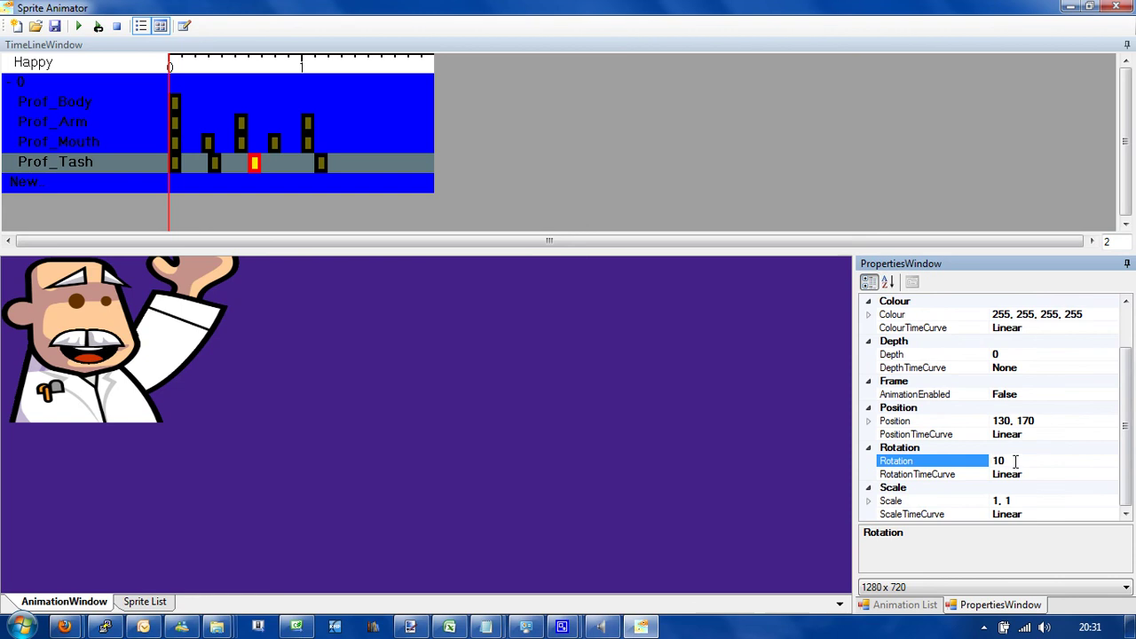
Set the time of the last Prof_Tash keyframe to 1.
{"action": "left_click", "coordinate": [321, 162]}
{"action": "scroll", "coordinate": [1125, 355], "scroll_direction": "up", "scroll_amount": 2}
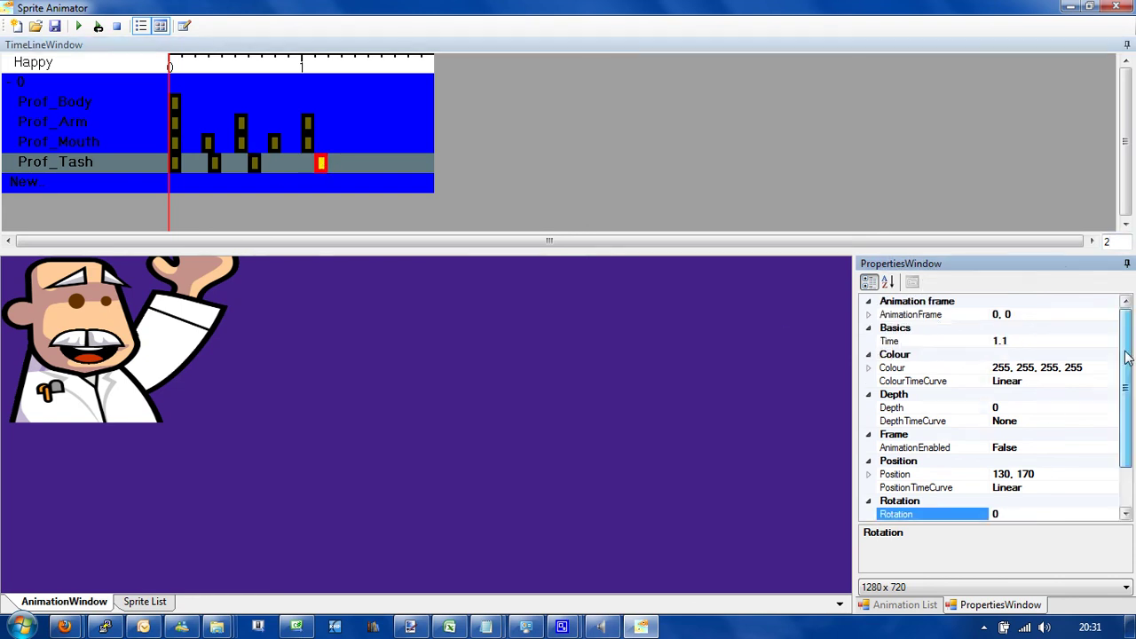
{"action": "left_click", "coordinate": [1038, 340]}
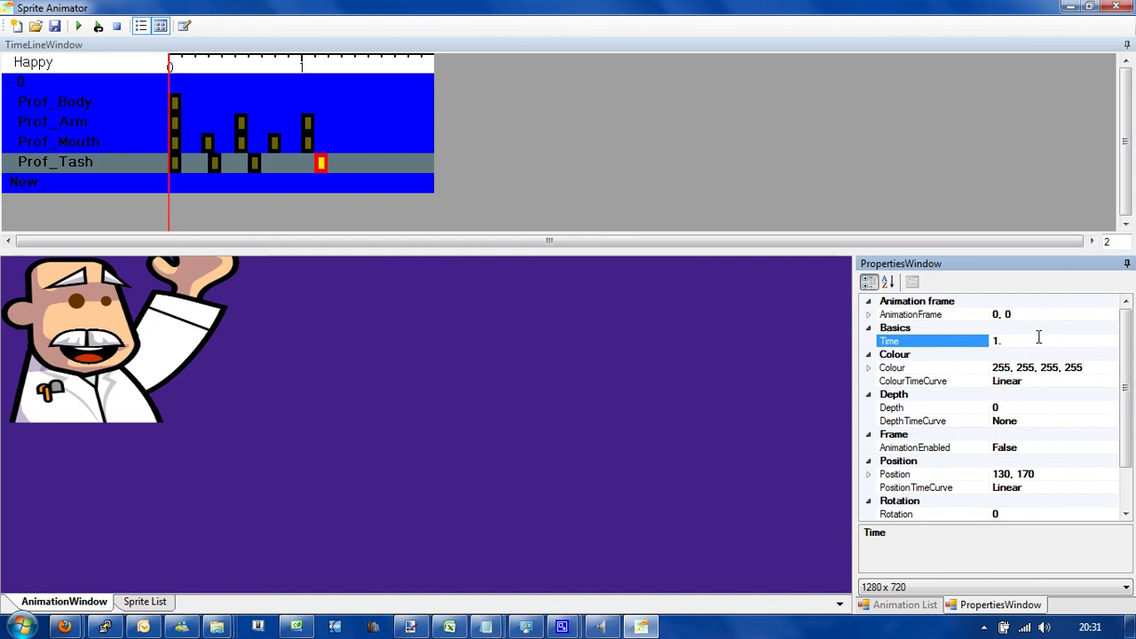
{"action": "type", "text": "0"}
{"action": "key", "text": "Return"}
Play back the Happy animation to check the arm, mouth and moustache motion, and stop playback.
{"action": "left_click", "coordinate": [102, 30]}
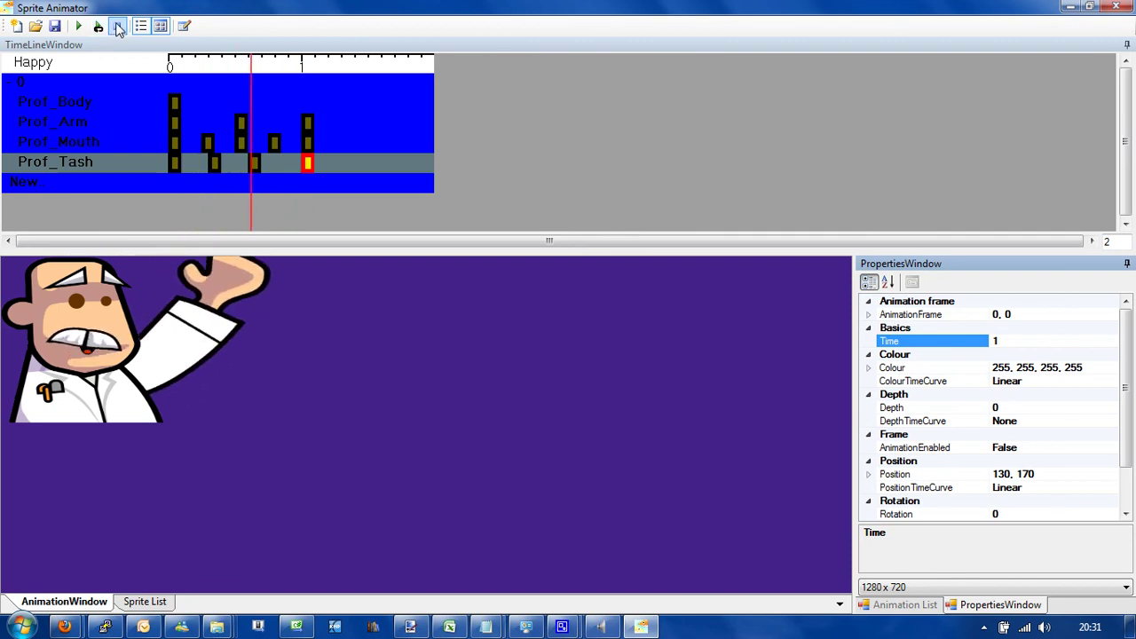
{"action": "left_click", "coordinate": [118, 30]}
{"action": "left_click", "coordinate": [194, 107]}
{"action": "mouse_move", "coordinate": [192, 106]}
{"action": "left_mouse_down"}
{"action": "mouse_move", "coordinate": [304, 103]}
{"action": "mouse_move", "coordinate": [252, 99]}
{"action": "mouse_move", "coordinate": [174, 123]}
{"action": "mouse_move", "coordinate": [209, 112]}
{"action": "mouse_move", "coordinate": [174, 112]}
{"action": "mouse_move", "coordinate": [189, 116]}
{"action": "left_mouse_up"}
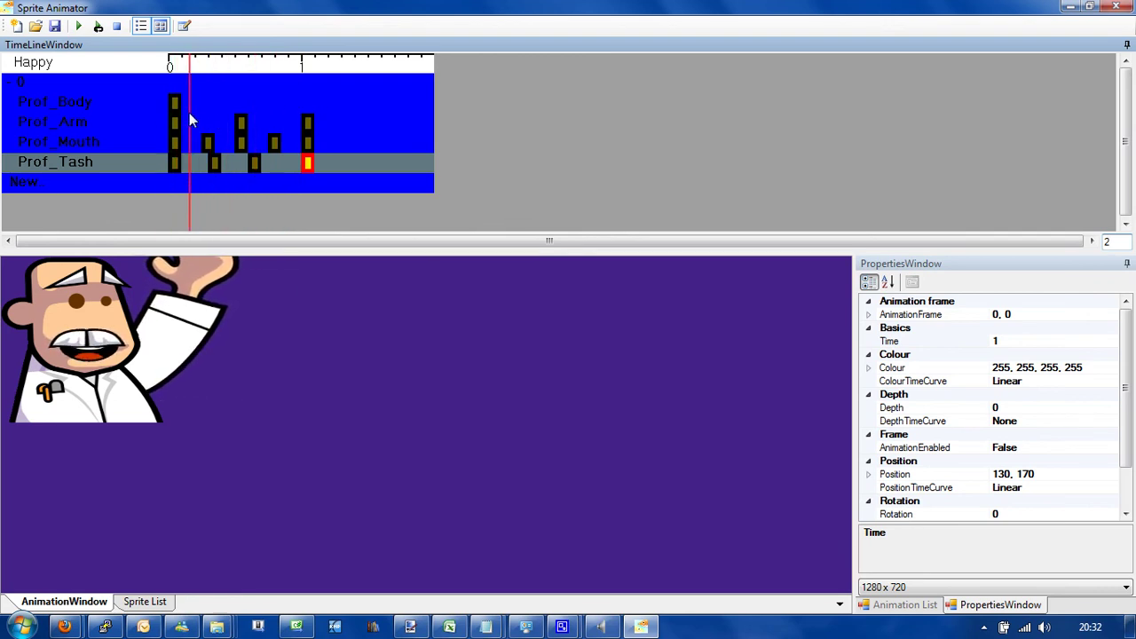
Move the Prof_Body sprite out of group 0 into a separate sprite group.
{"action": "right_click", "coordinate": [71, 105]}
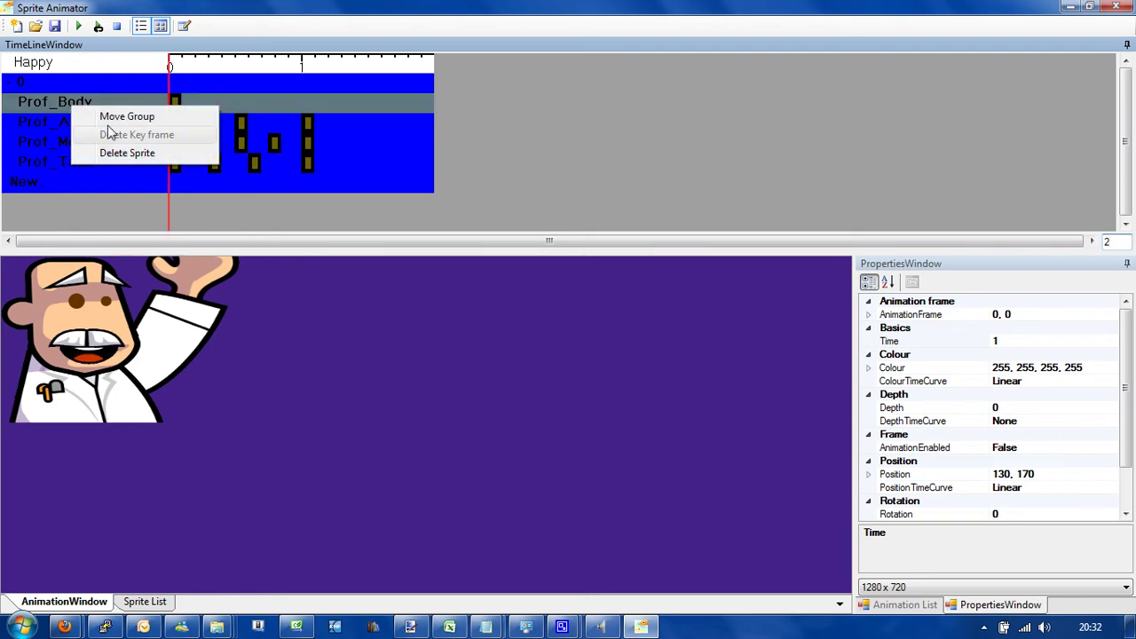
{"action": "left_click", "coordinate": [124, 120]}
{"action": "key", "text": "Return"}
{"action": "left_click", "coordinate": [20, 85]}
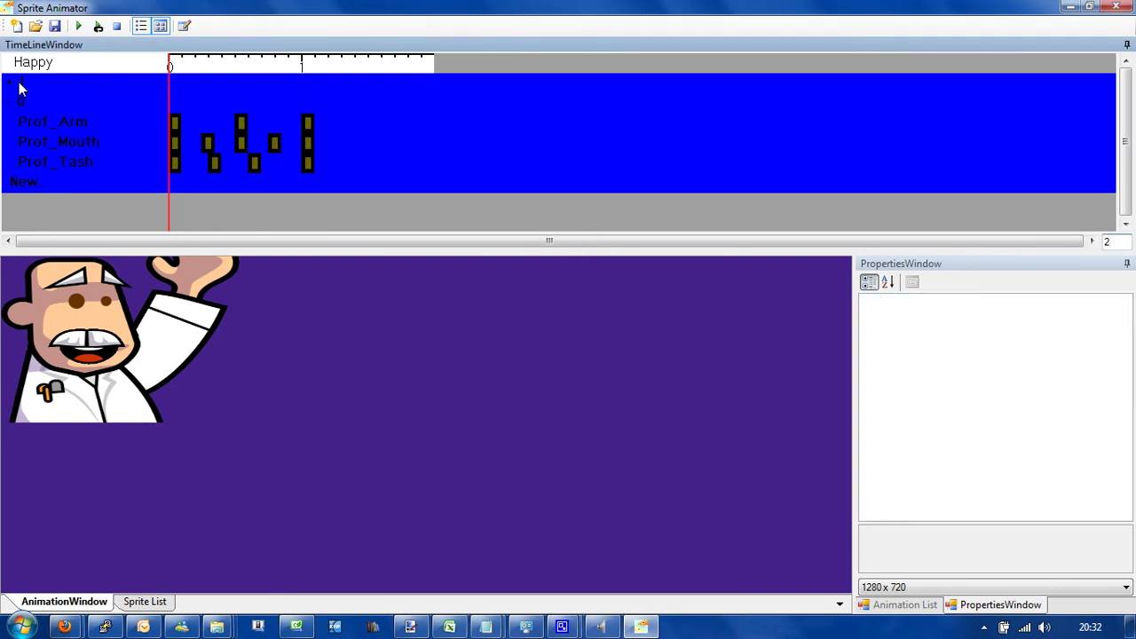